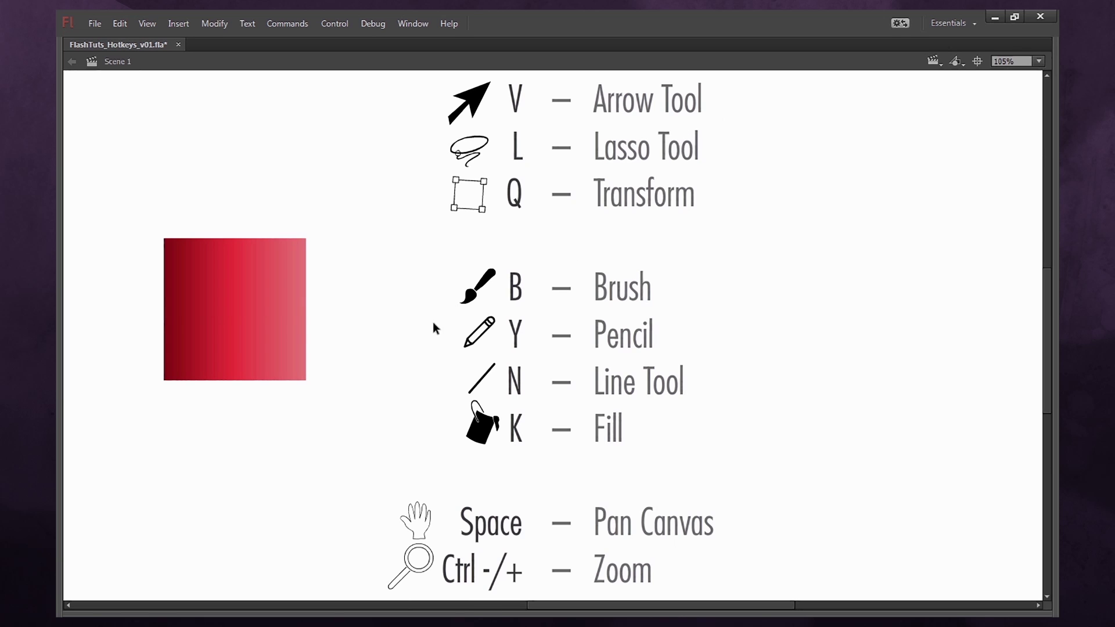
Step: Move the red gradient square slightly lower, then undo the edits
click(279, 354)
mouse_move(265, 335)
mouse_down()
mouse_move(294, 284)
mouse_move(281, 347)
mouse_move(267, 350)
mouse_move(353, 325)
mouse_move(270, 352)
mouse_up()
click(329, 323)
key(ctrl+z)
key(ctrl+z)
Step: Lasso part of the red square, then rotate it about 30°, enlarge it and skew its top edge
key(l)
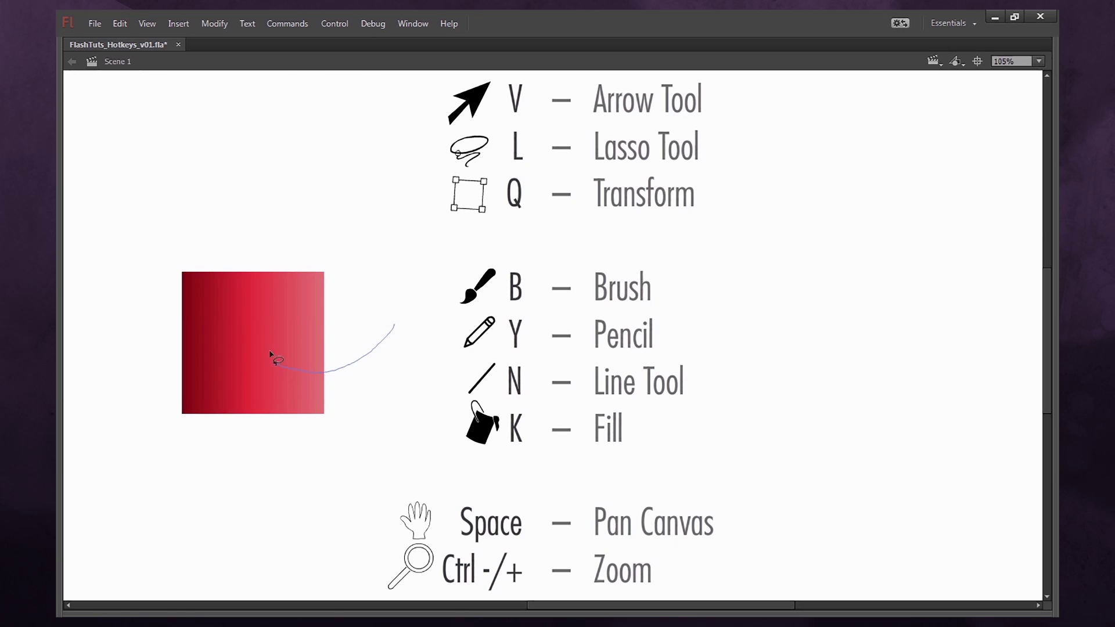
mouse_move(254, 316)
mouse_down()
mouse_move(338, 252)
mouse_move(377, 291)
mouse_up()
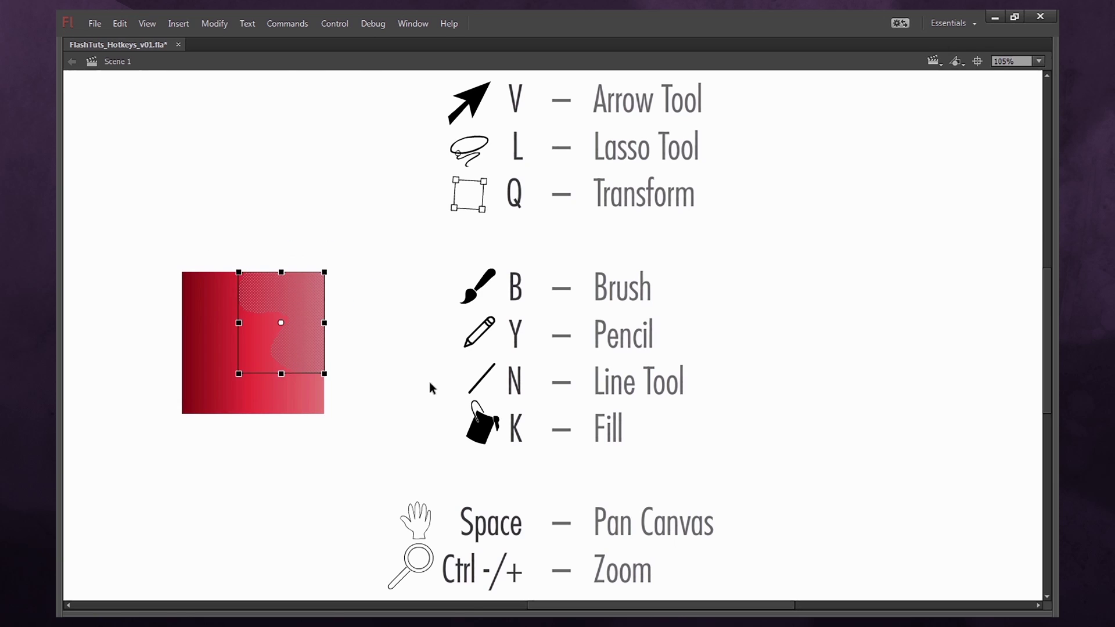
click(344, 299)
click(320, 352)
drag(329, 263, 290, 195)
drag(242, 223, 274, 195)
Step: Add a brush squiggle below the square, a pencil curve through it, and horizontal and diagonal straight lines
drag(142, 478, 351, 449)
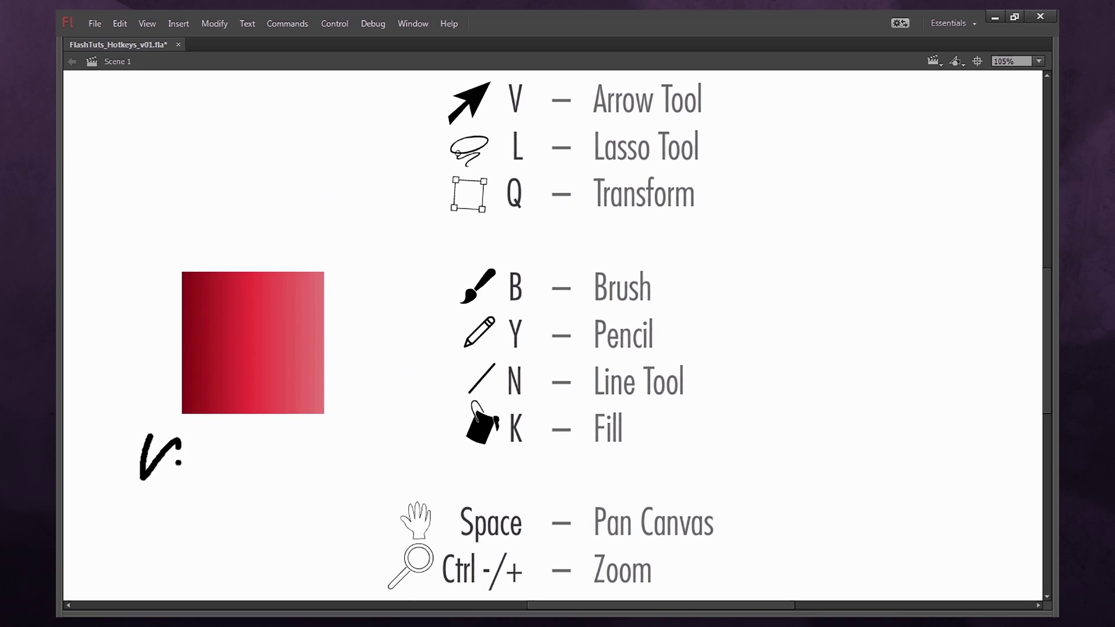
key(y)
mouse_move(240, 435)
mouse_down()
mouse_move(266, 325)
mouse_move(206, 247)
mouse_up()
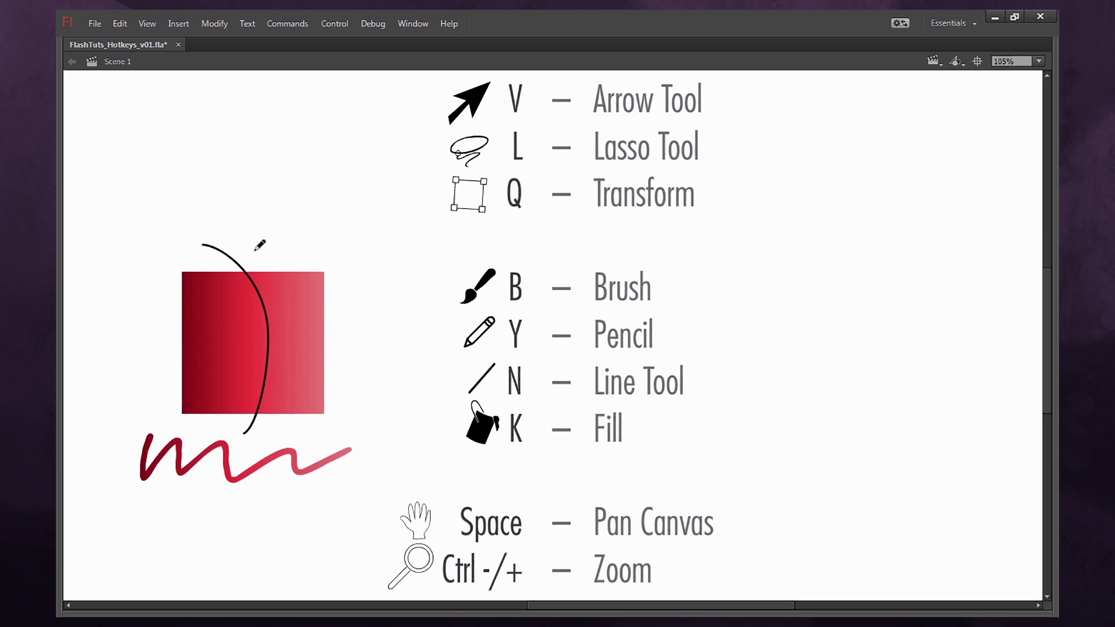
drag(739, 424, 969, 424)
mouse_move(779, 399)
mouse_down()
mouse_move(844, 333)
mouse_move(922, 293)
mouse_up()
Step: Fill the square's right part cyan, then zoom the stage to 210% and back to 105%
key(k)
click(287, 354)
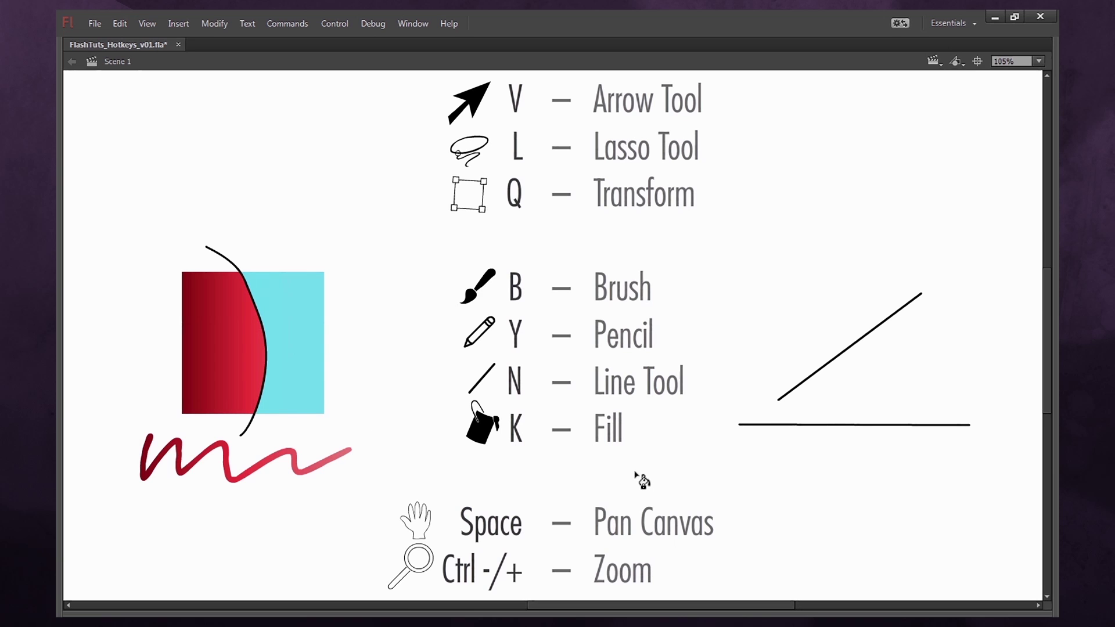
drag(667, 428, 558, 381)
key(ctrl+equal)
key(ctrl+minus)
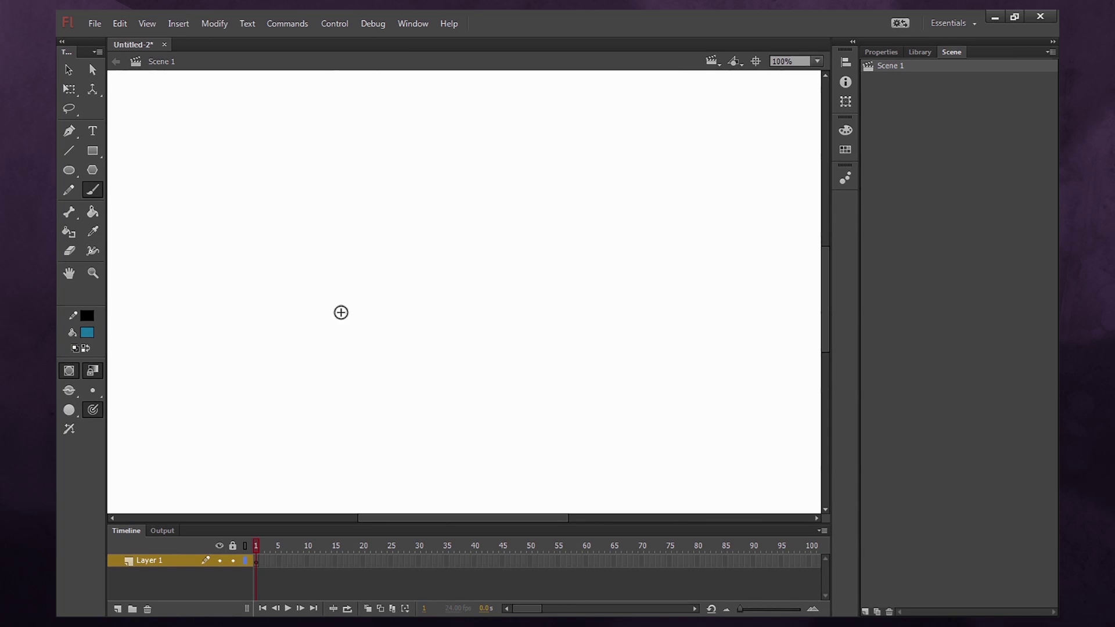
Step: Brush a teal zigzag, then in Object Drawing Mode brush a closed loop below it
mouse_move(270, 135)
mouse_down()
mouse_move(242, 197)
mouse_move(403, 244)
mouse_move(644, 366)
mouse_up()
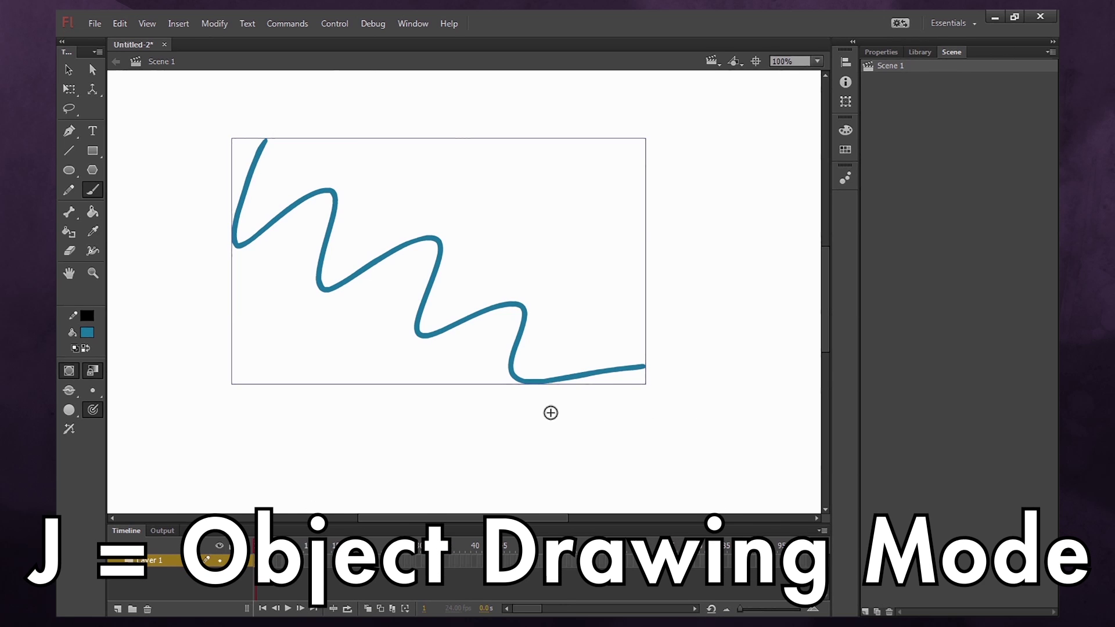
click(77, 375)
mouse_move(439, 467)
mouse_down()
mouse_move(498, 428)
mouse_move(615, 416)
mouse_move(658, 491)
mouse_up()
mouse_move(442, 461)
mouse_down()
mouse_move(440, 486)
mouse_move(656, 495)
mouse_up()
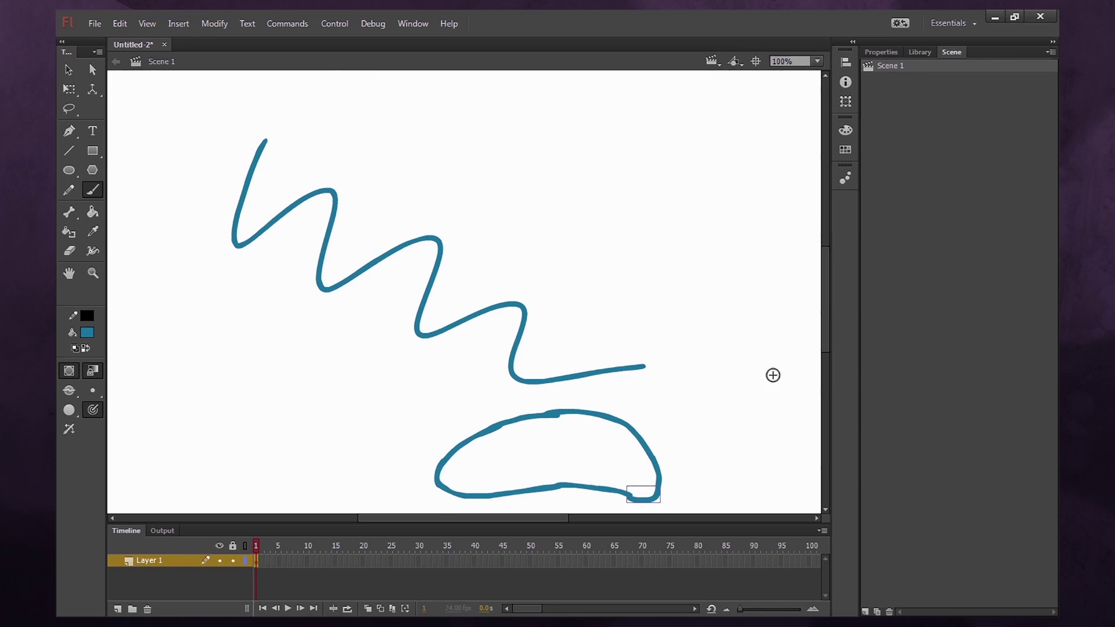
mouse_move(621, 141)
mouse_down()
mouse_move(569, 156)
mouse_move(564, 238)
mouse_move(642, 252)
mouse_up()
Step: Brush the arc for a circle at the upper right, then clear the selection
mouse_move(619, 141)
mouse_down()
mouse_move(663, 145)
mouse_move(705, 182)
mouse_move(702, 228)
mouse_move(639, 257)
mouse_up()
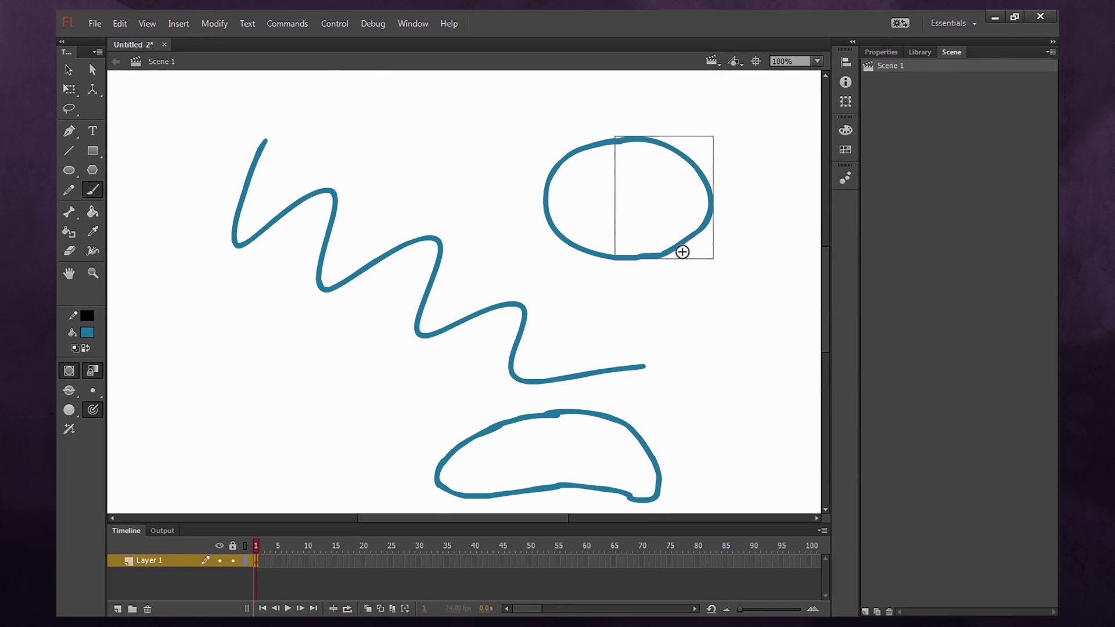
click(69, 69)
click(123, 190)
click(92, 212)
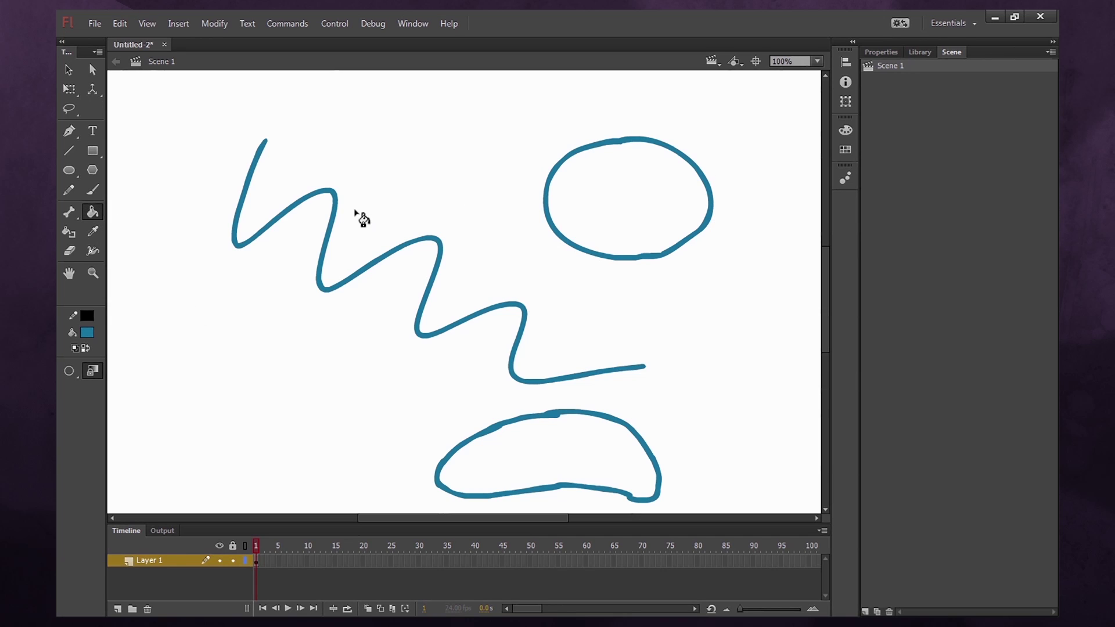
Step: Marquee-select both circle arcs, break them apart with Ctrl+B, and fill the circle blue
key(v)
click(580, 146)
click(671, 149)
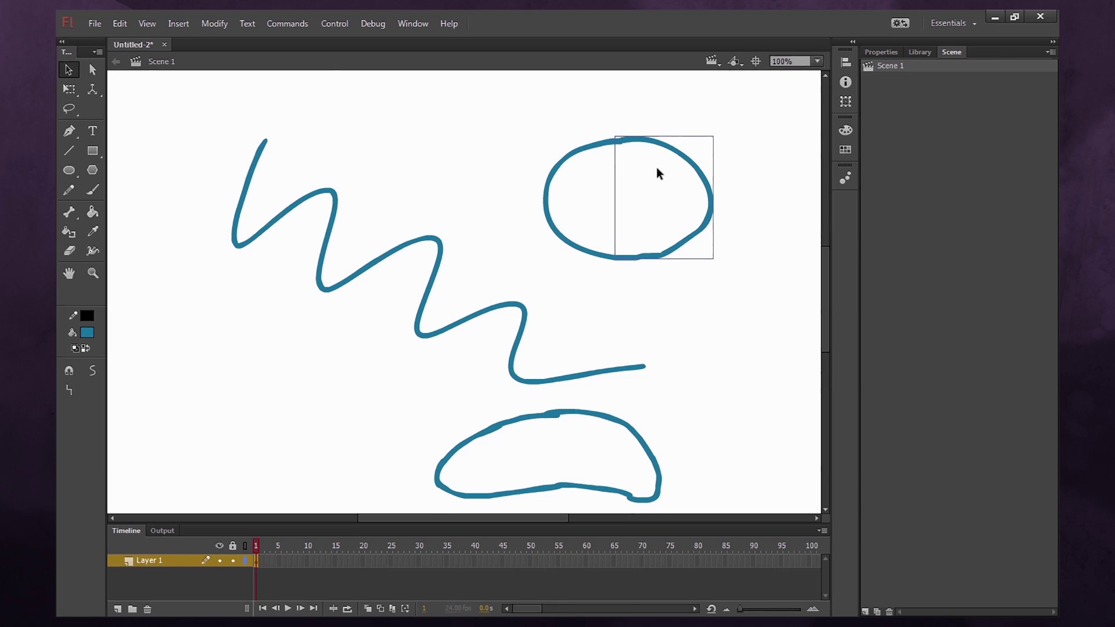
click(591, 152)
mouse_move(722, 99)
mouse_down()
mouse_move(580, 252)
mouse_move(550, 268)
mouse_up()
click(726, 122)
drag(746, 106, 534, 273)
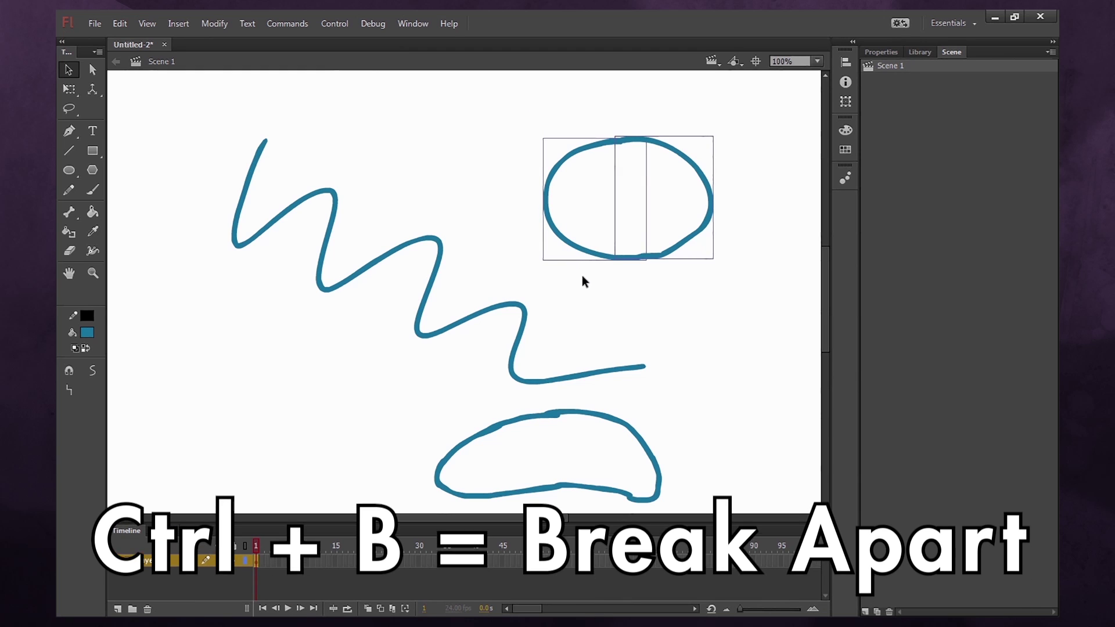
key(ctrl+b)
click(92, 212)
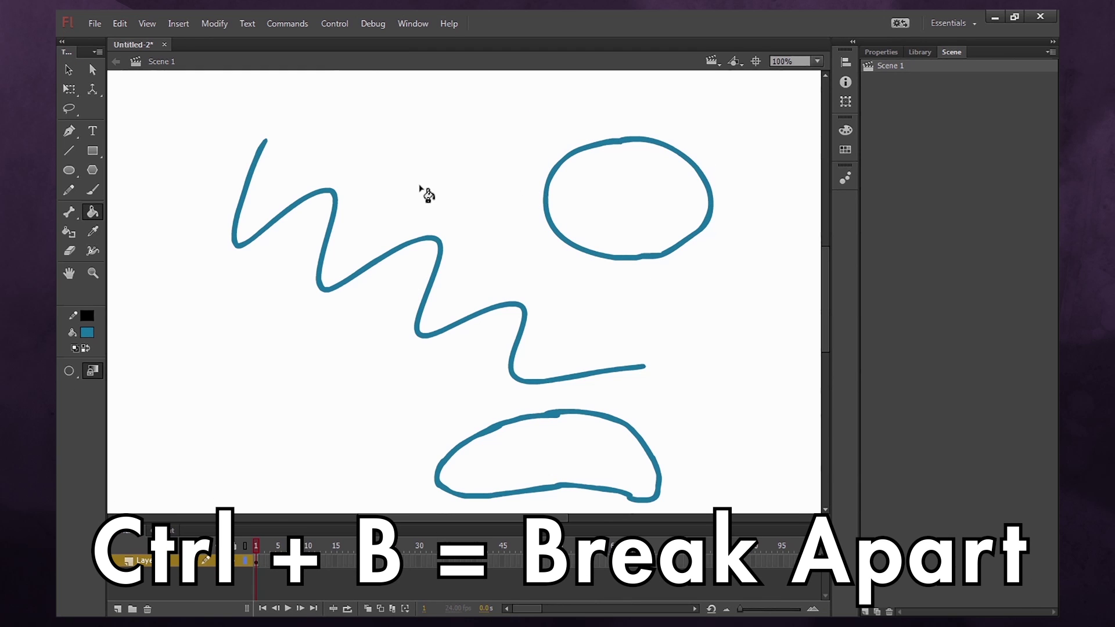
click(640, 214)
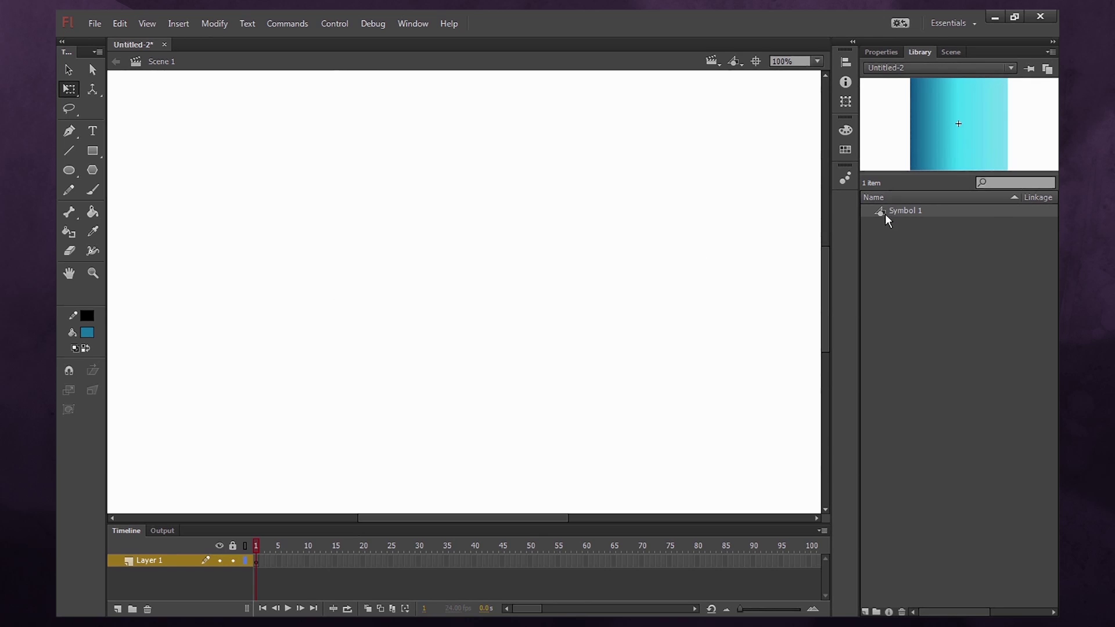
Step: Place a Symbol 1 instance on the stage and skew it into a slanted parallelogram
drag(886, 220, 474, 285)
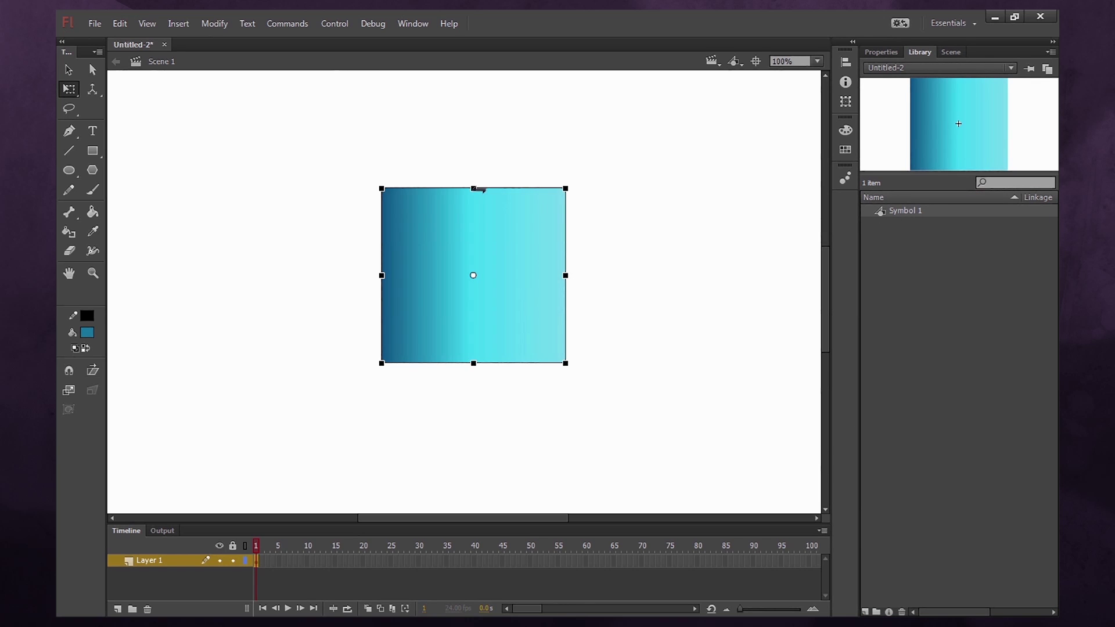
drag(473, 188, 473, 239)
drag(570, 274, 612, 174)
click(703, 262)
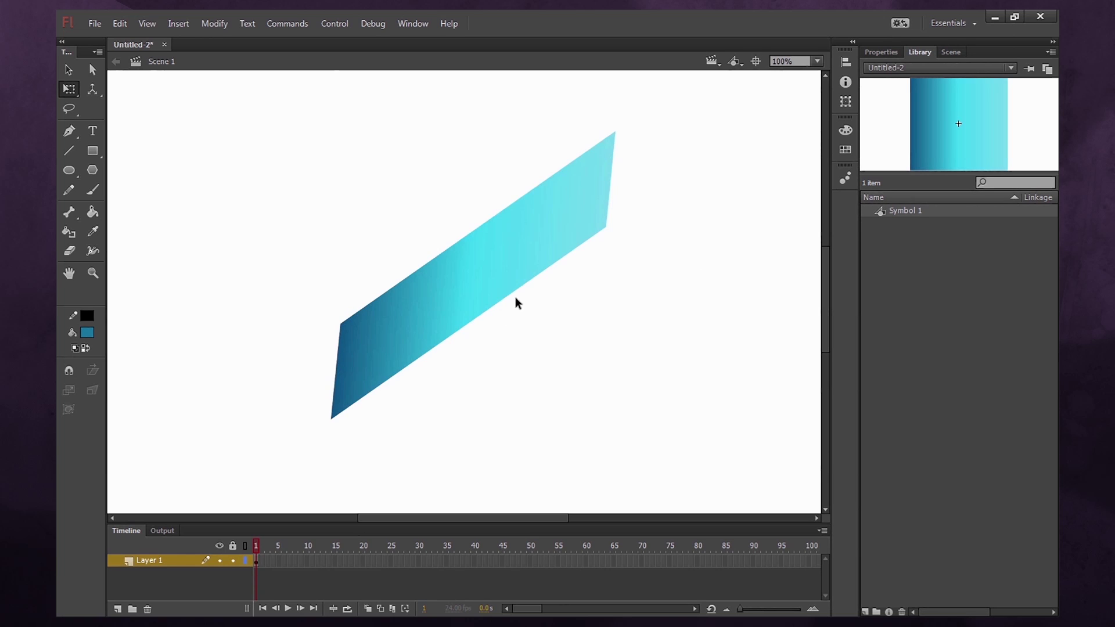
Step: Reset the instance's transform with Ctrl+Shift+Z so it is an unskewed square again
click(491, 280)
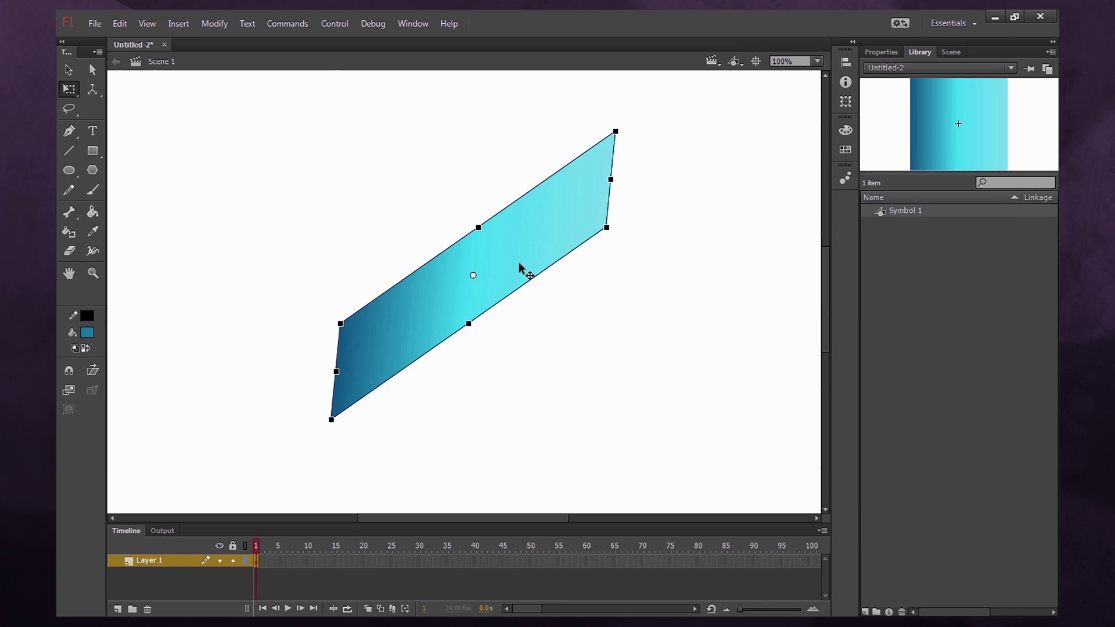
key(ctrl+shift+z)
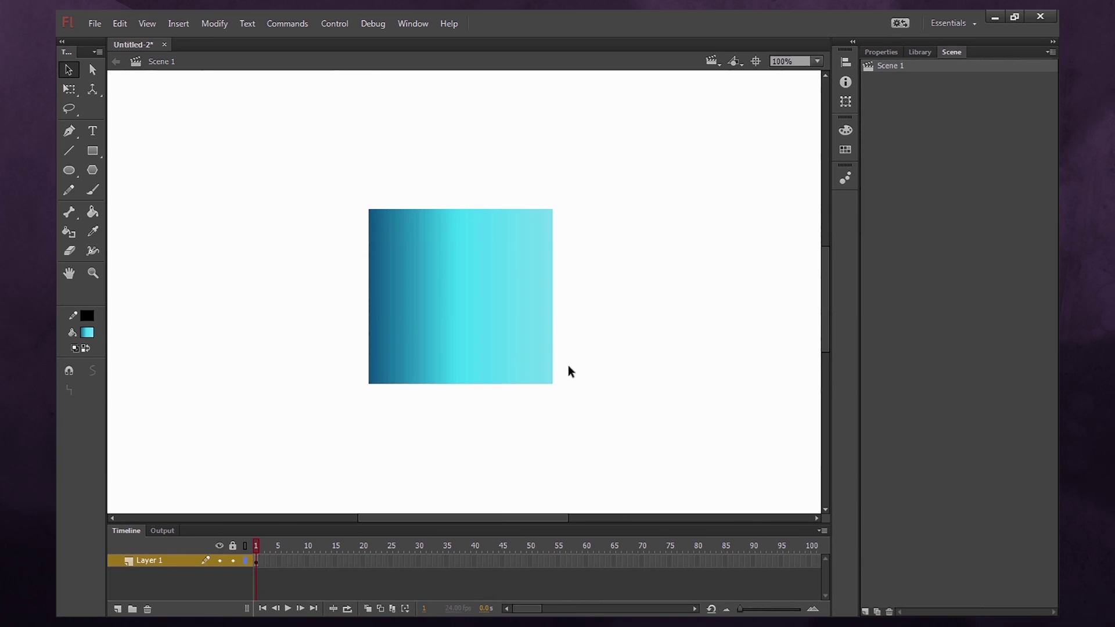
click(496, 329)
key(F8)
drag(521, 277, 657, 351)
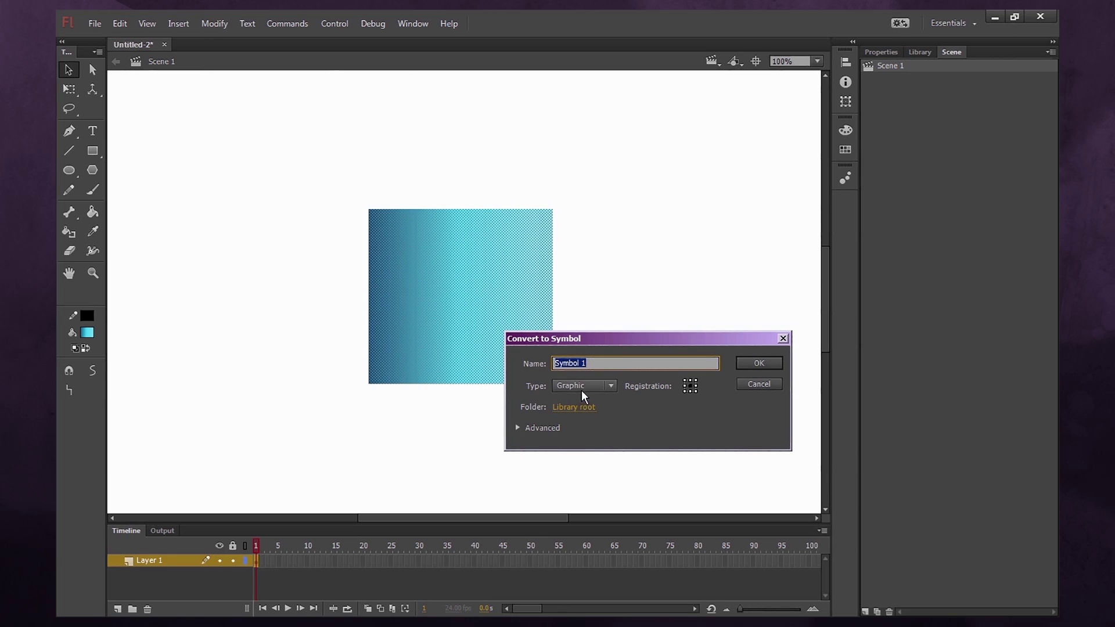
key(Return)
click(581, 332)
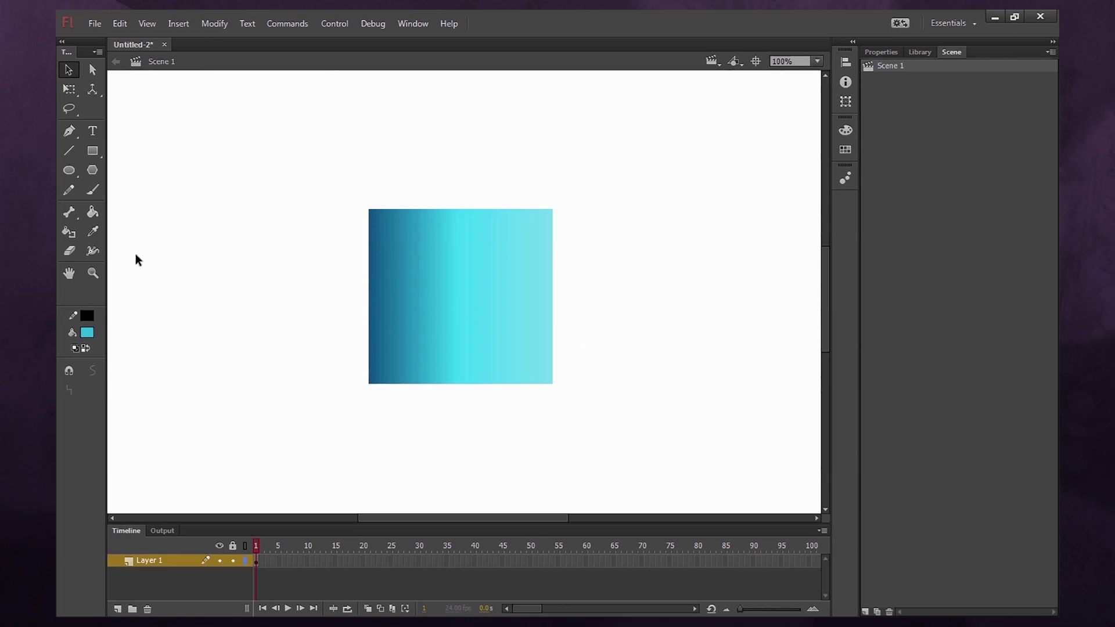
Step: Sample the gradient square's dark blue and then its light cyan into the fill colour
click(458, 272)
click(279, 267)
key(i)
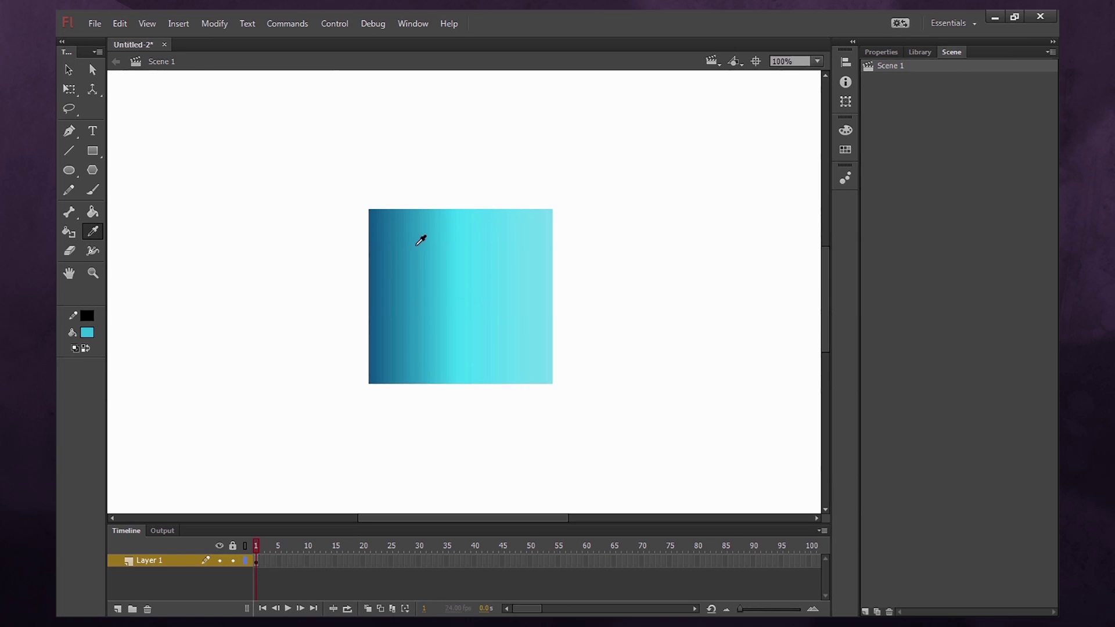
click(393, 244)
click(531, 268)
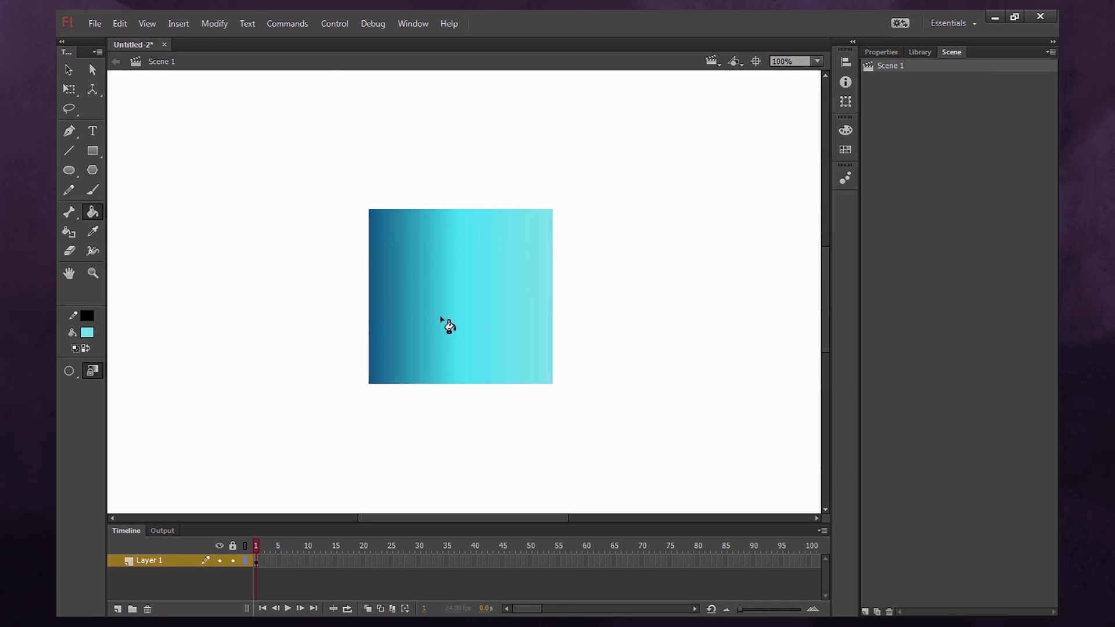
Step: Sample the square's bright cyan as the fill and bring up the fill colour swatches
click(92, 232)
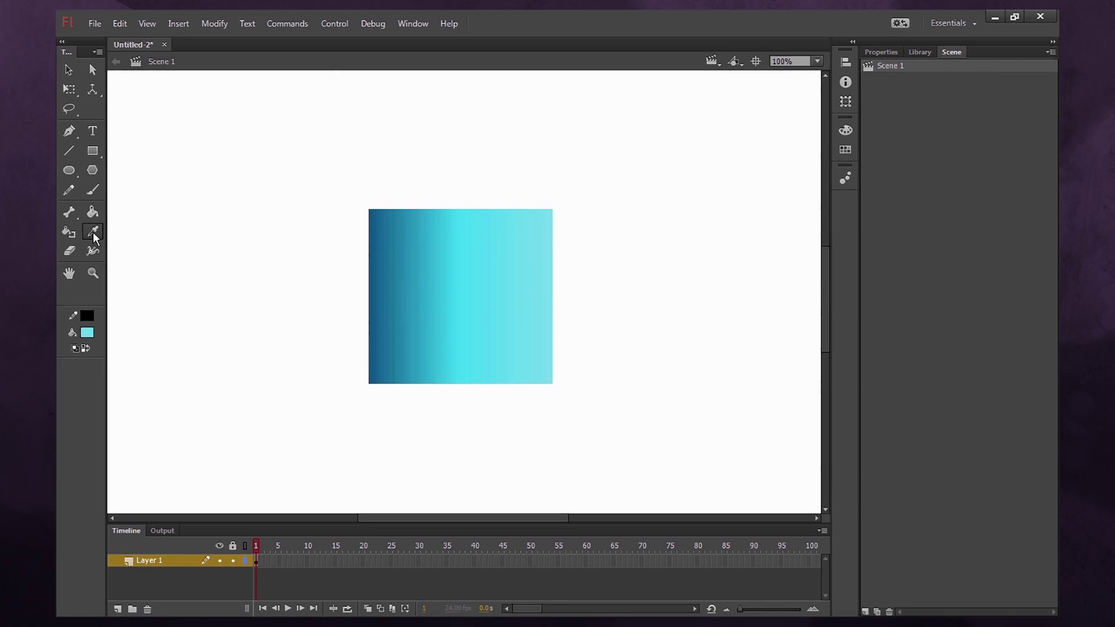
click(447, 295)
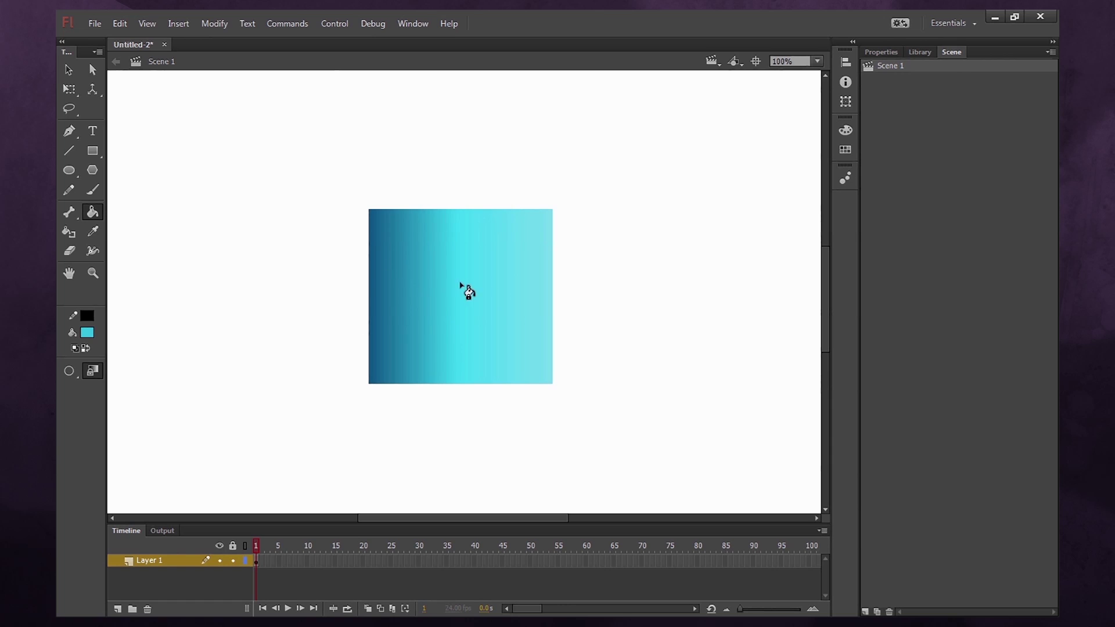
click(87, 334)
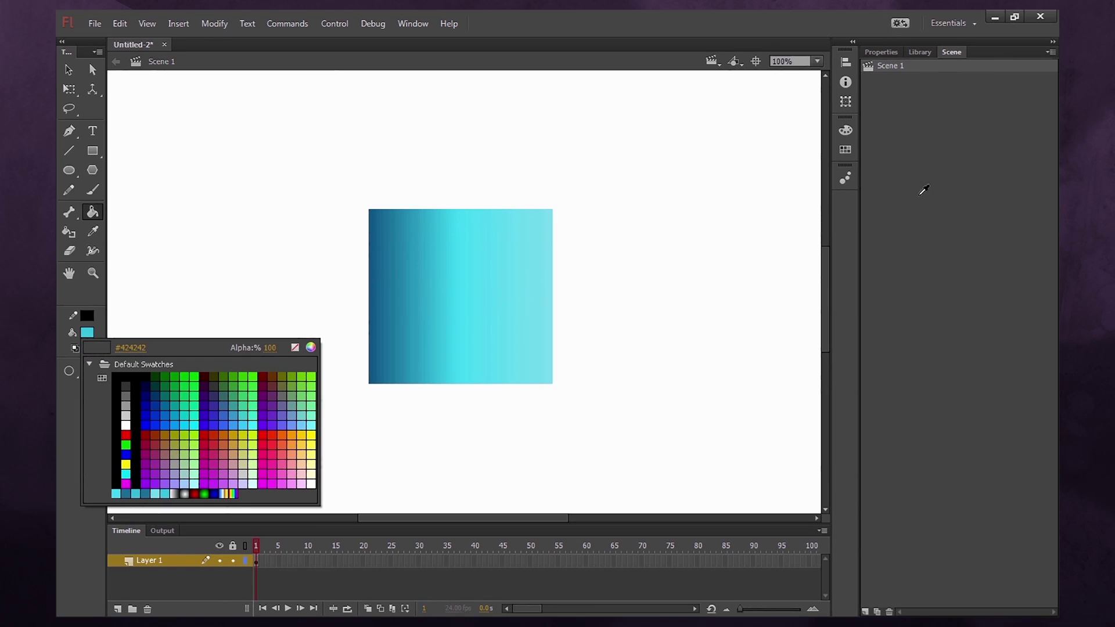
Step: Draw a red radial-gradient rectangle outward from its centre
click(407, 308)
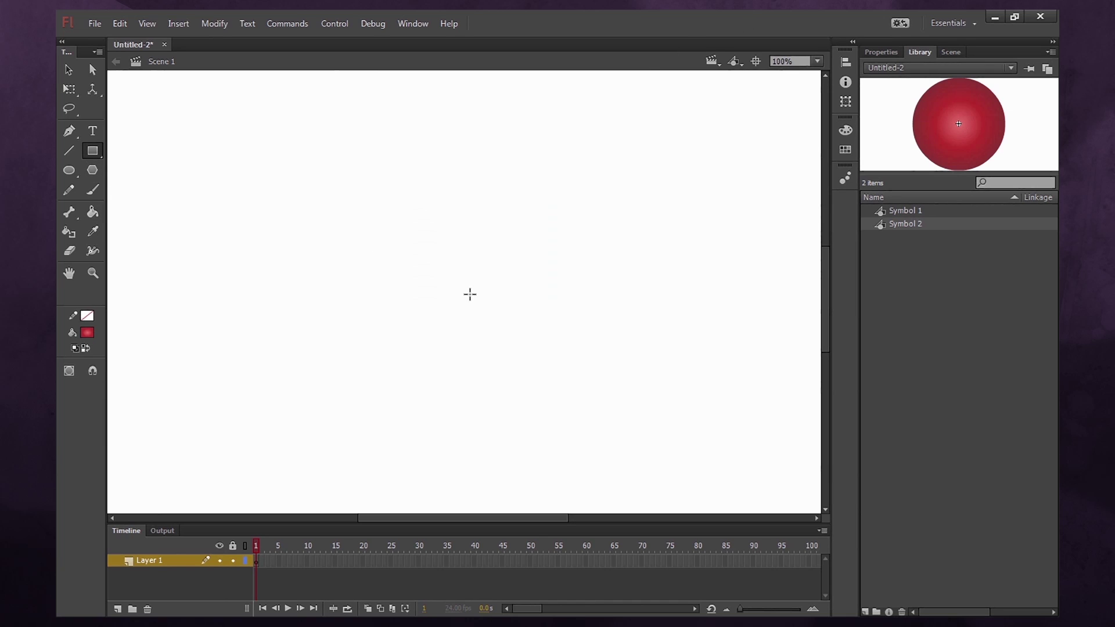
drag(329, 191, 502, 312)
key(ctrl+z)
drag(455, 282, 544, 359)
Step: Select the red rectangle and rotate it slightly clockwise with Free Transform
key(v)
click(504, 342)
key(q)
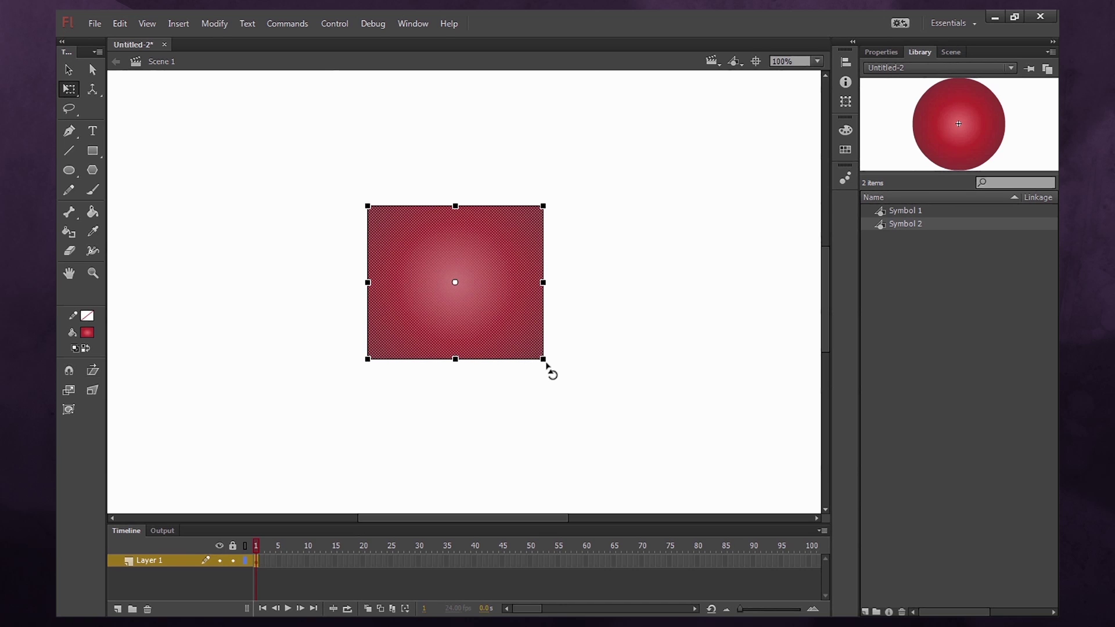
drag(557, 357, 535, 407)
Step: Move the rotation pivot to the top-right corner and rotate the rectangle back to nearly level
drag(456, 282, 560, 234)
drag(345, 348, 388, 414)
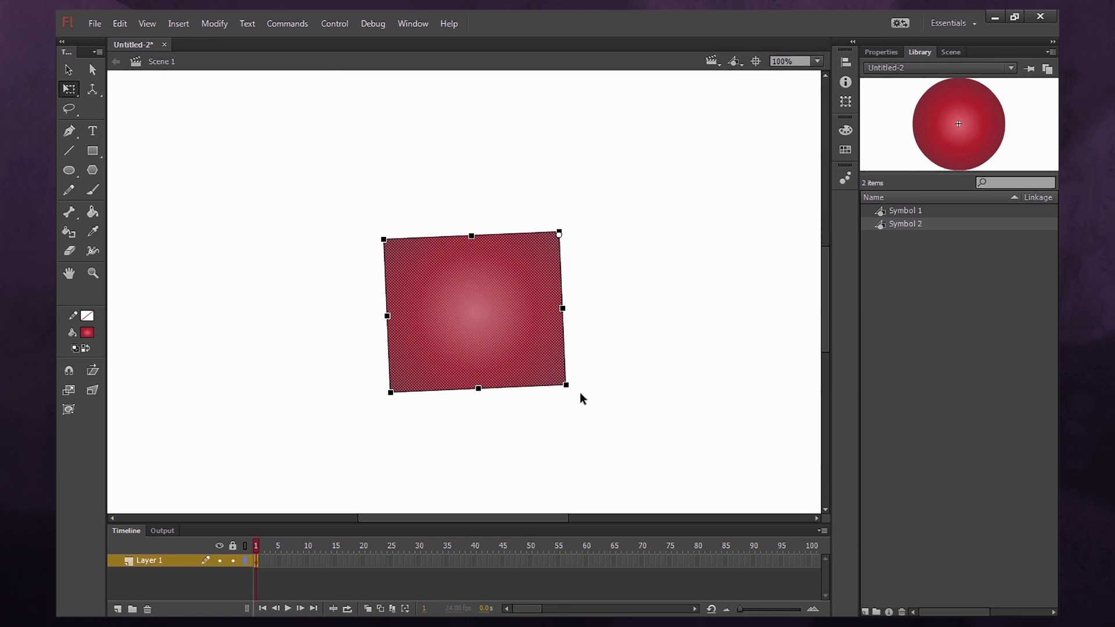
mouse_move(574, 395)
mouse_down()
mouse_move(615, 324)
mouse_move(598, 378)
mouse_move(563, 409)
mouse_up()
drag(378, 411, 383, 444)
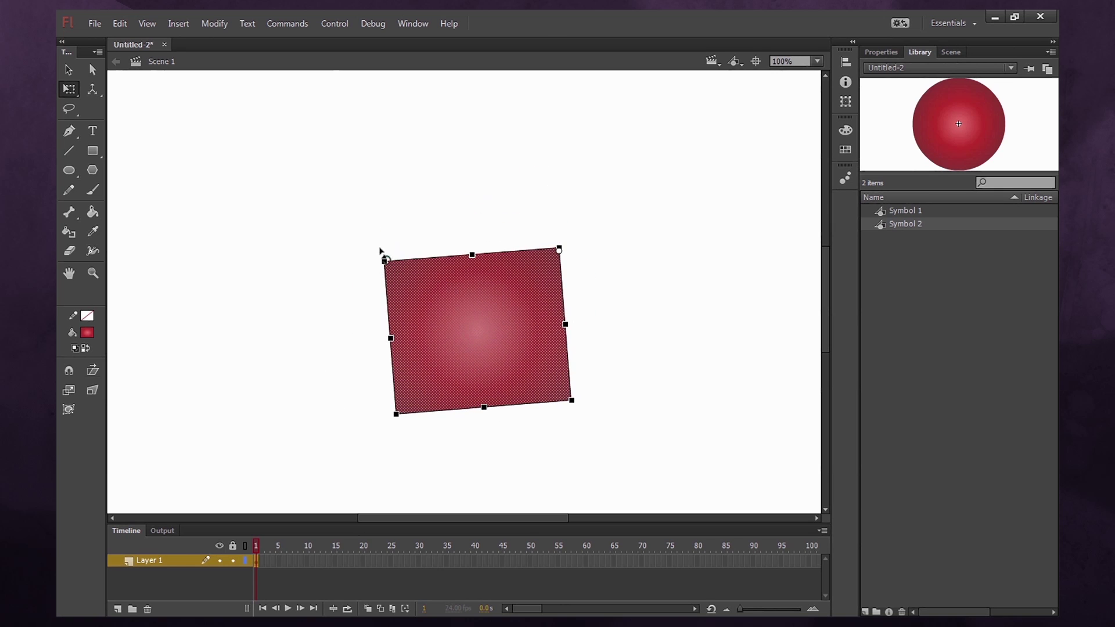
mouse_move(392, 232)
mouse_down()
mouse_move(438, 194)
mouse_move(391, 223)
mouse_up()
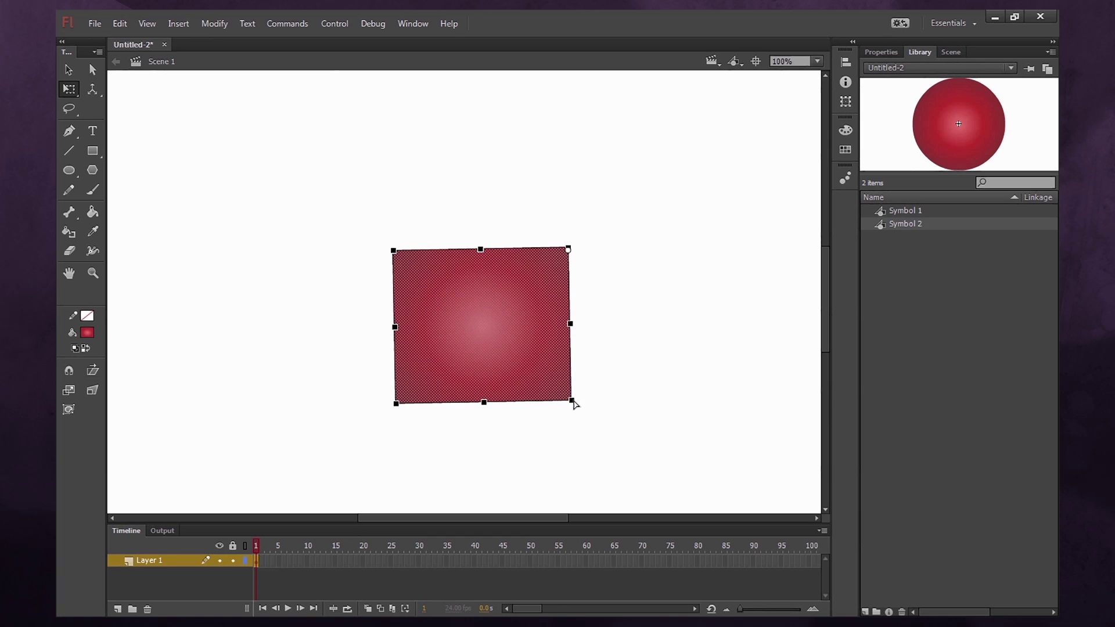
Step: Pull the rectangle's corners out into a widened trapezoid, then duplicate the circle to its right
drag(573, 403, 637, 370)
drag(396, 408, 304, 356)
drag(647, 254, 649, 224)
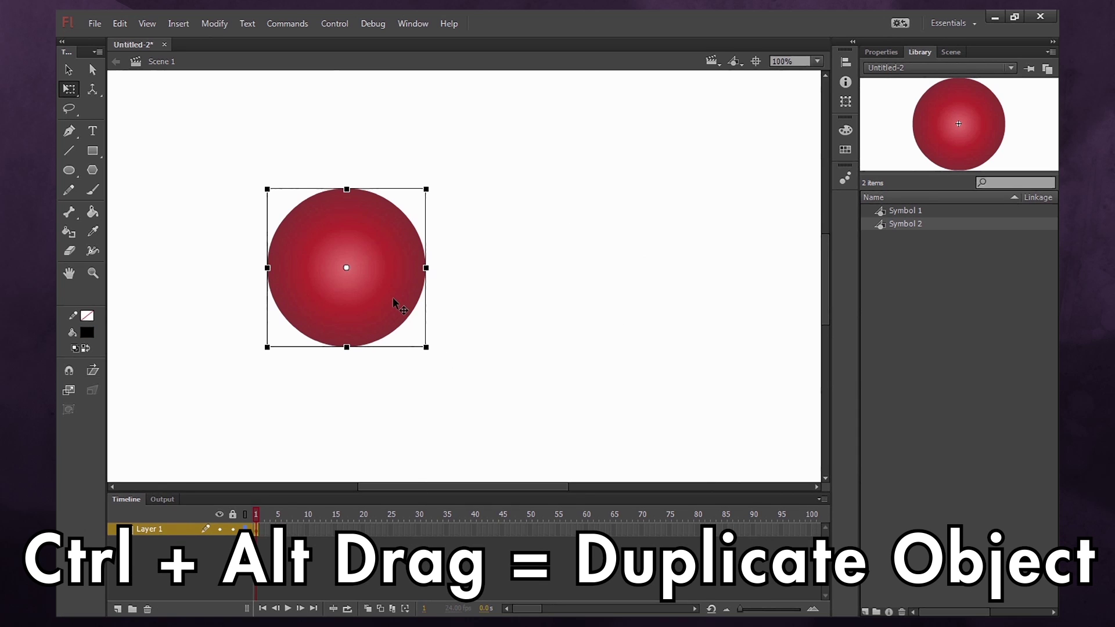
drag(367, 285, 642, 289)
click(528, 351)
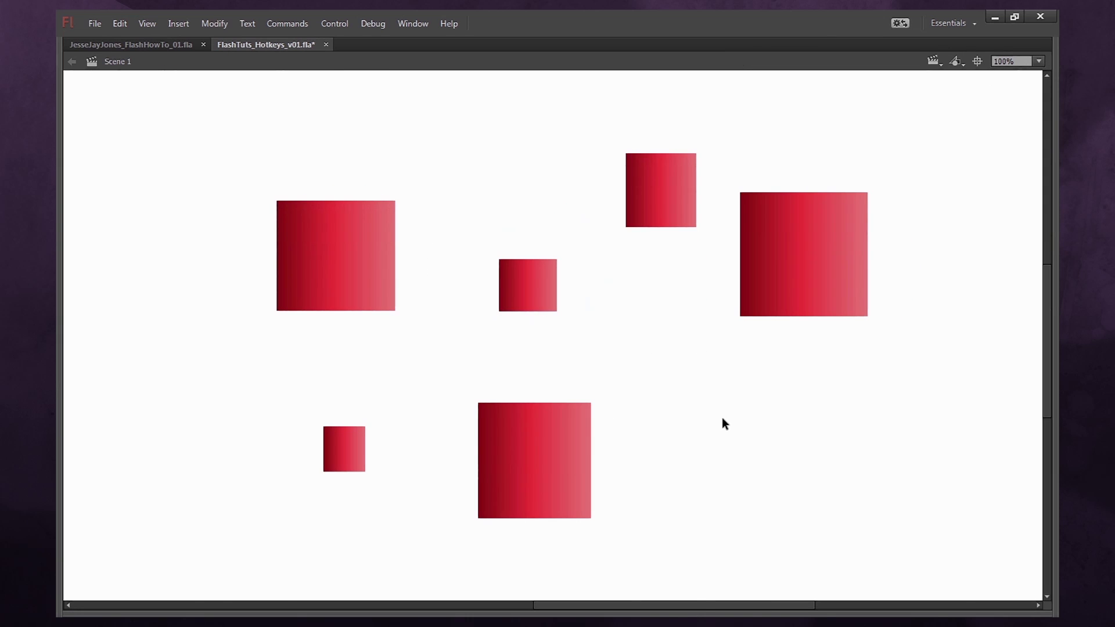
Step: Select all squares with Ctrl+A, deselect them with Ctrl+Shift+A, and hide the panels with F4
key(ctrl+a)
shift+click(667, 204)
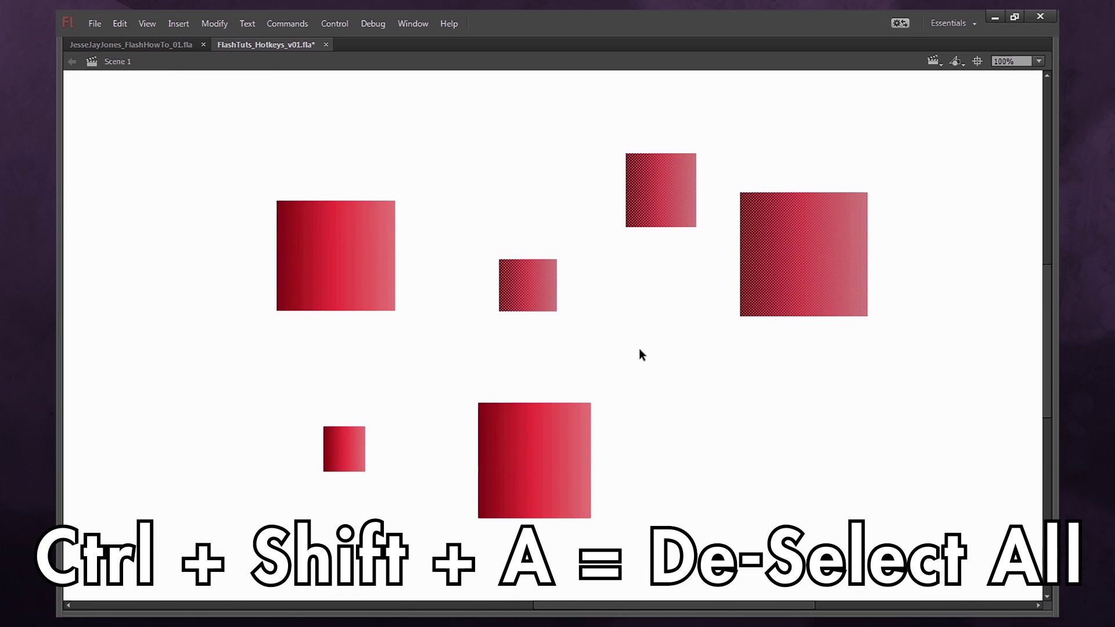
key(ctrl+shift+a)
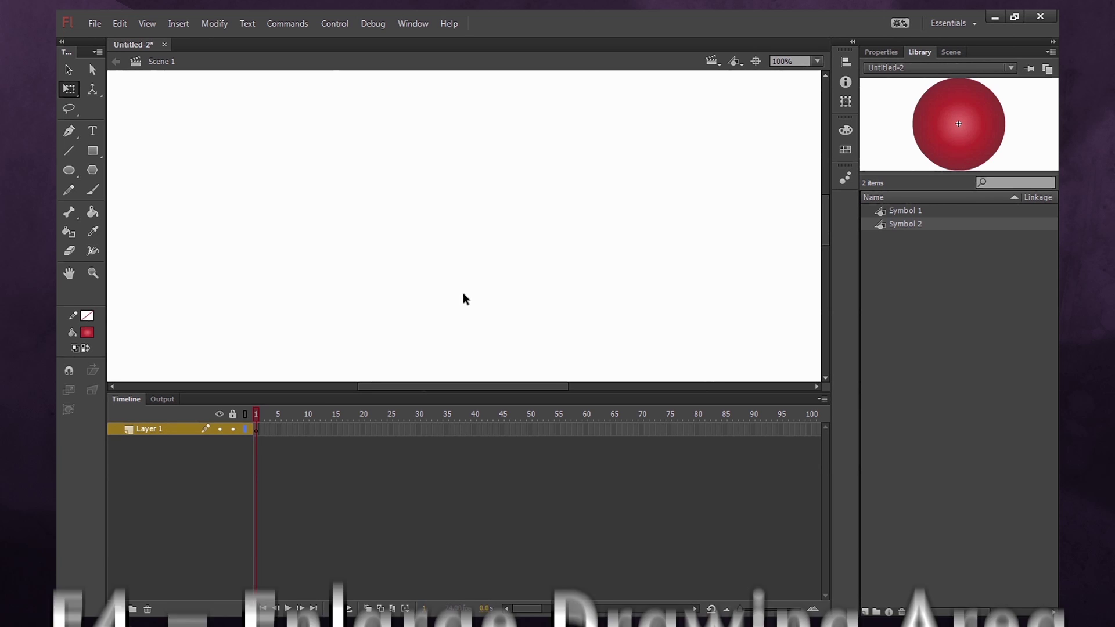
key(F4)
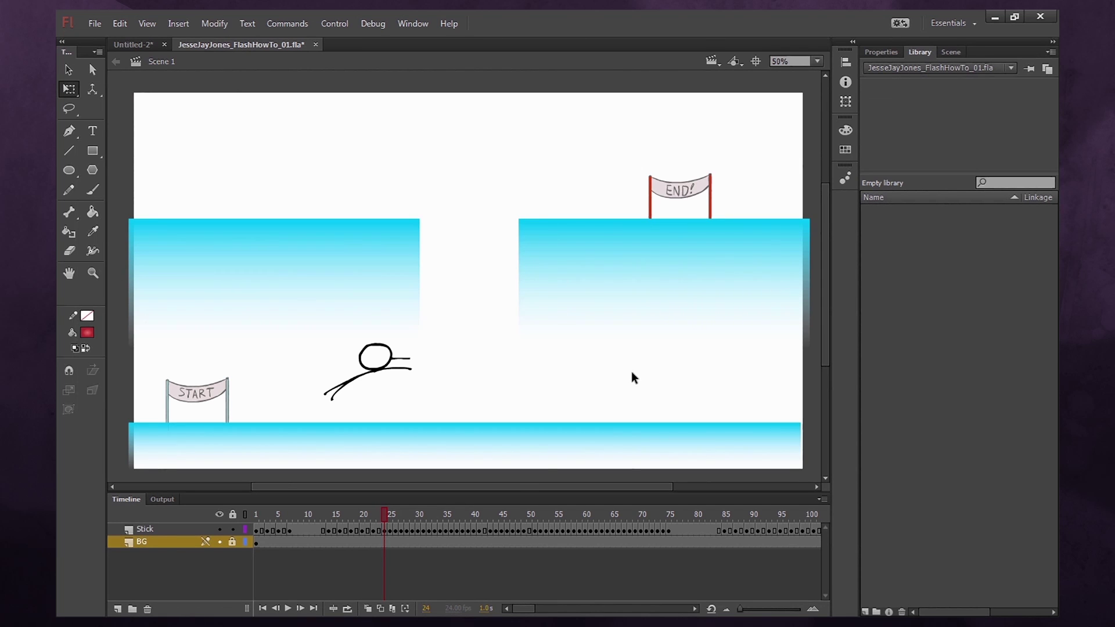
Step: Step through frames 35, 38 and 30, then add frames at frame 25 to lengthen both layers
key(period)
key(period)
key(period)
key(period)
key(period)
key(period)
key(period)
key(period)
key(period)
key(period)
key(period)
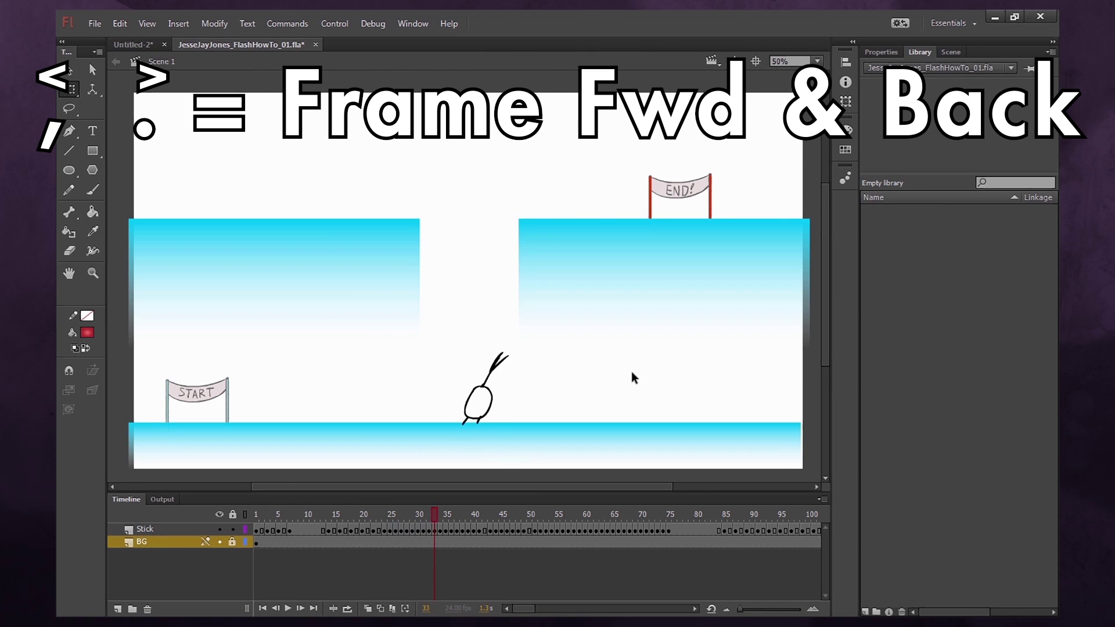
key(period)
key(period)
key(period)
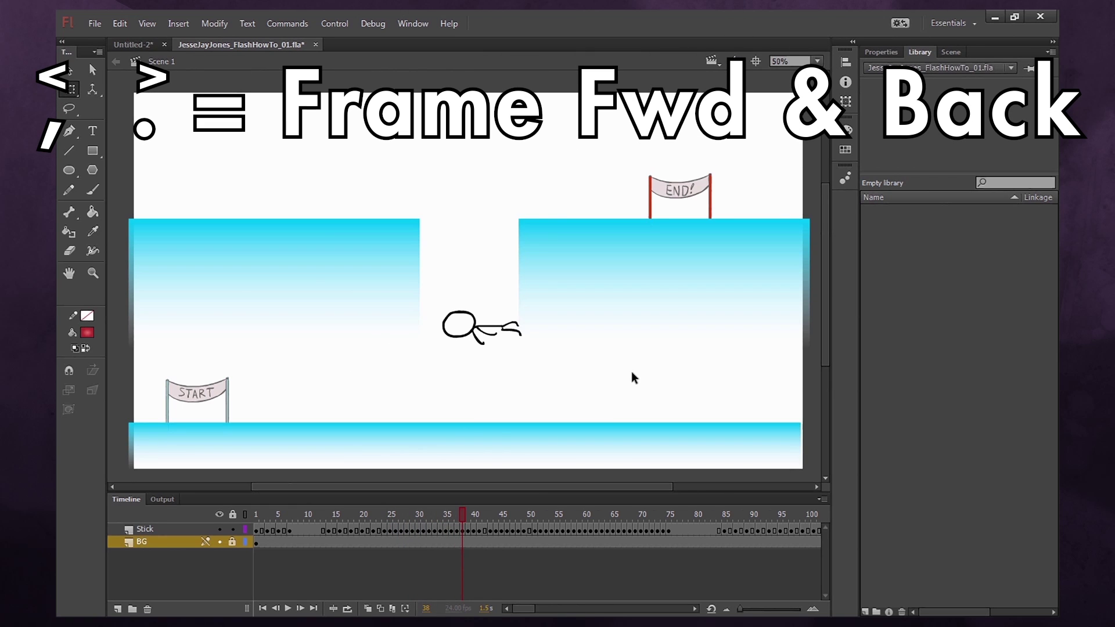
key(comma)
key(comma)
key(comma)
key(comma)
key(comma)
key(comma)
key(comma)
key(comma)
key(comma)
key(comma)
key(comma)
key(comma)
key(comma)
key(comma)
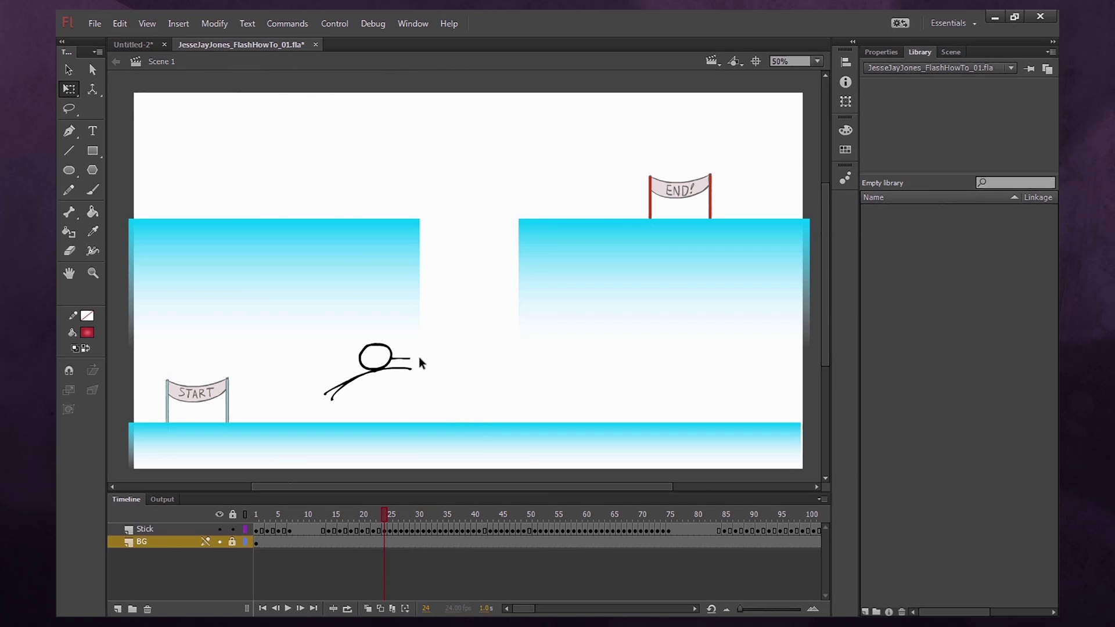
click(388, 530)
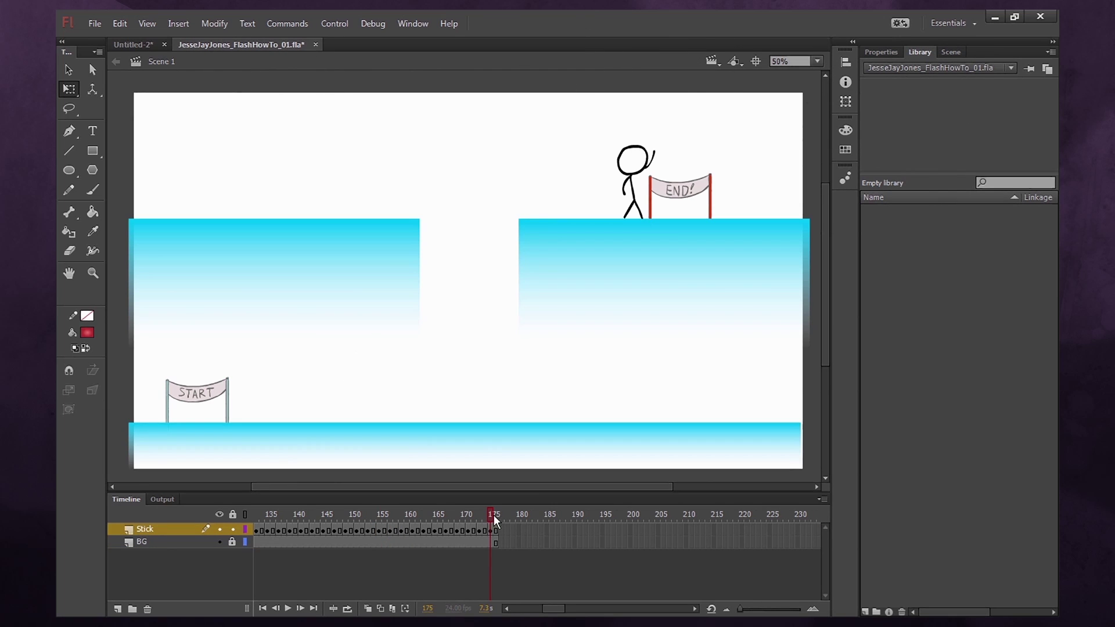
key(F5)
key(F5)
key(F5)
key(F5)
key(F5)
key(F5)
key(F5)
key(F5)
key(F5)
key(F5)
key(F5)
key(F5)
key(F5)
key(F5)
key(F5)
key(F5)
key(F5)
key(F5)
key(F5)
key(F5)
key(F5)
key(F5)
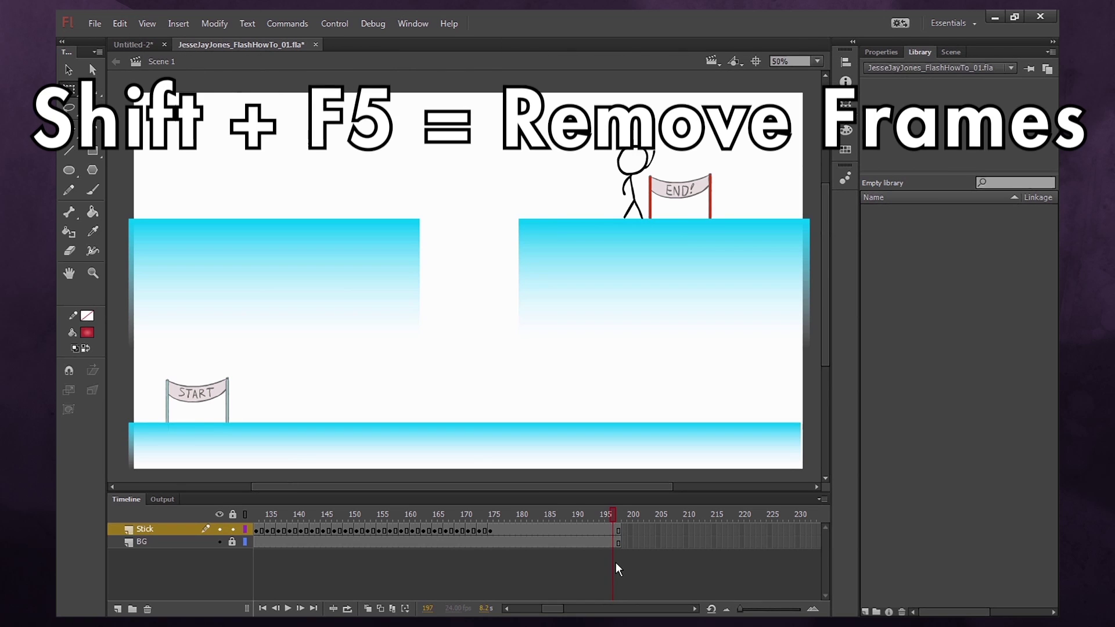
Step: Remove frames with Shift+F5 around frame 181, trimming the timeline back to about frame 185
key(shift+F5)
key(shift+F5)
key(shift+F5)
key(shift+F5)
key(shift+F5)
key(shift+F5)
key(shift+F5)
key(shift+F5)
key(shift+F5)
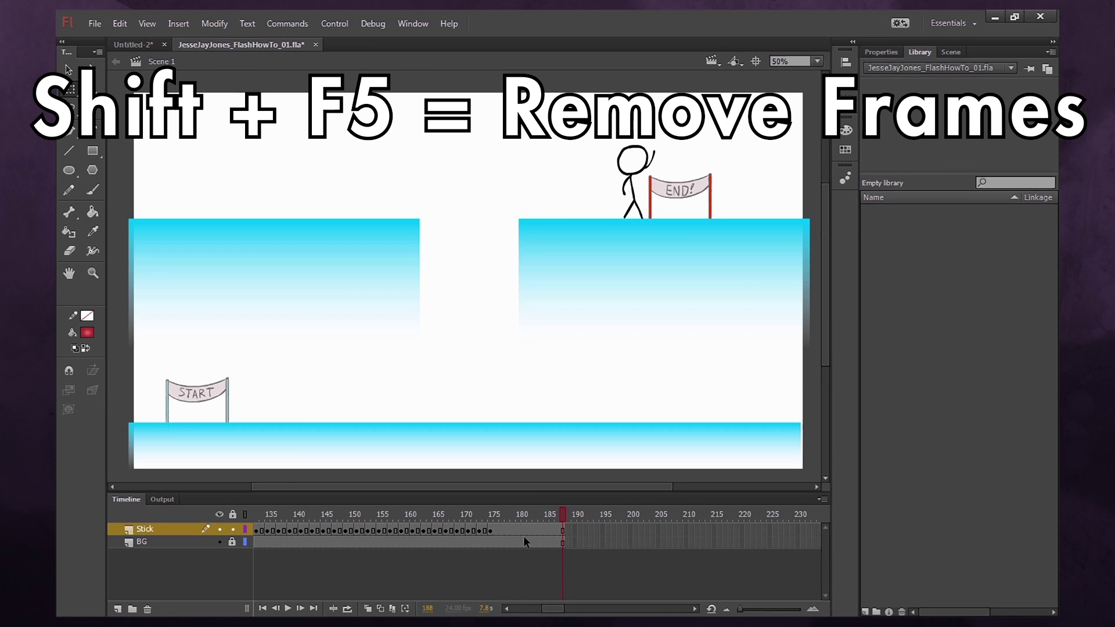
click(521, 530)
key(shift+F5)
key(shift+F5)
key(shift+F5)
key(shift+F5)
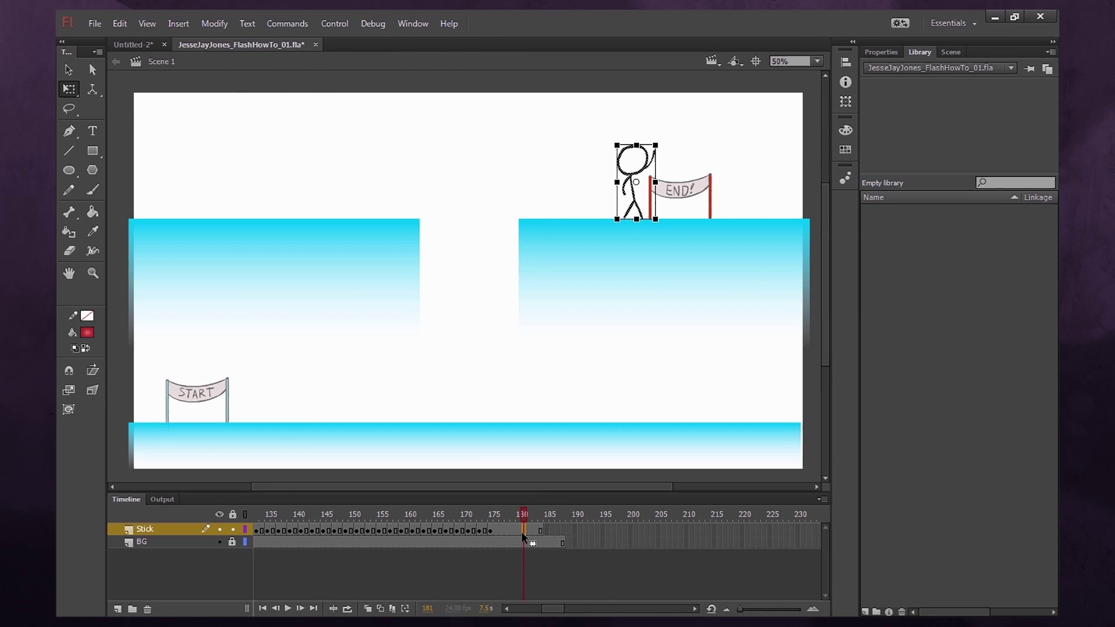
Step: Go to frame 178 on the Stick layer with the whole stick figure selected
click(525, 542)
key(shift+F5)
key(shift+F5)
key(shift+F5)
key(shift+F5)
key(shift+F5)
key(shift+F5)
key(shift+F5)
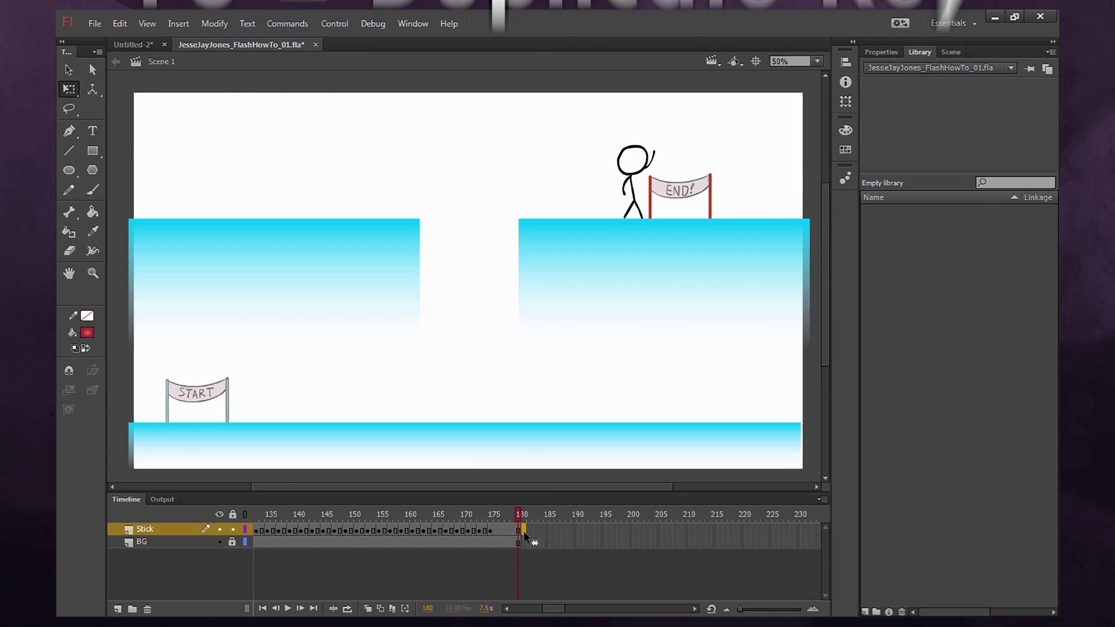
click(507, 531)
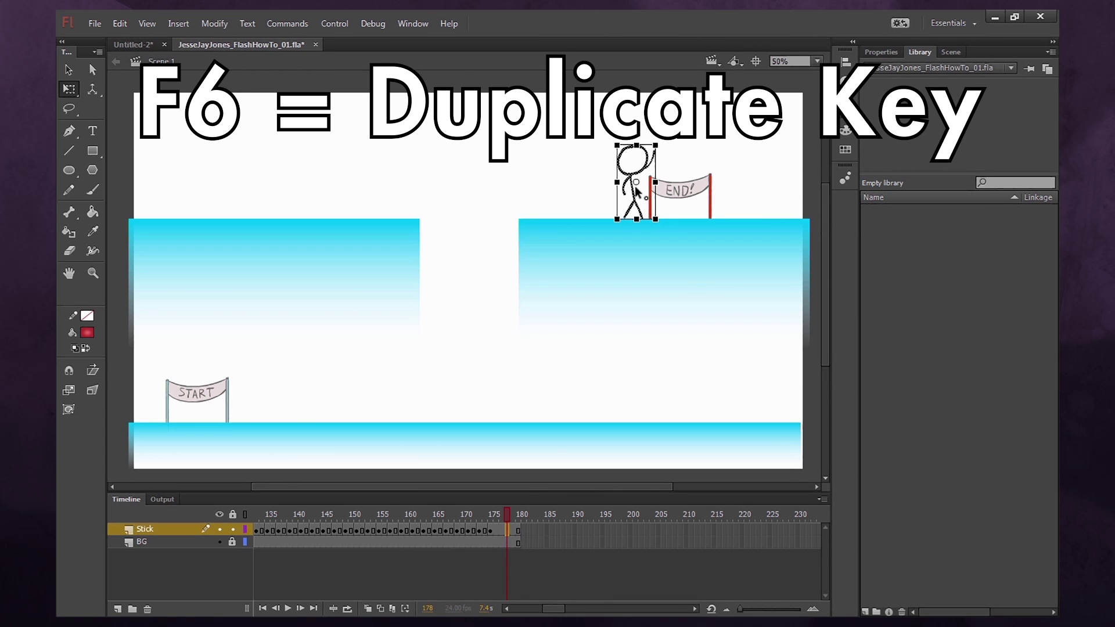
drag(602, 135, 668, 174)
click(509, 531)
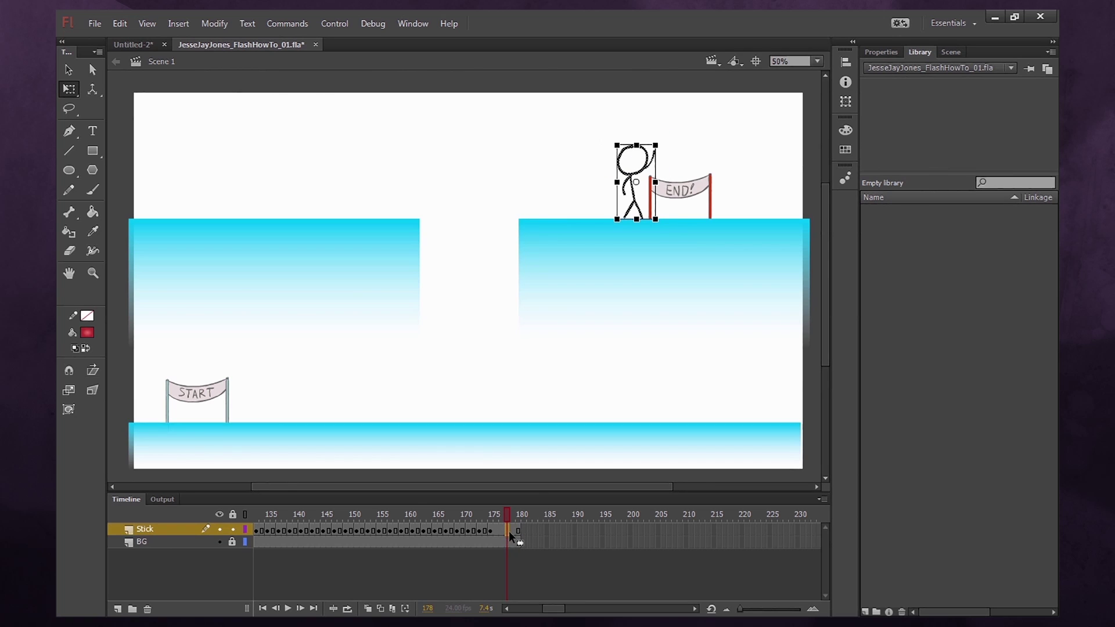
Step: Insert a blank keyframe and another keyframe at frame 178, then remove it with Shift+F6
key(F7)
key(ctrl+shift+v)
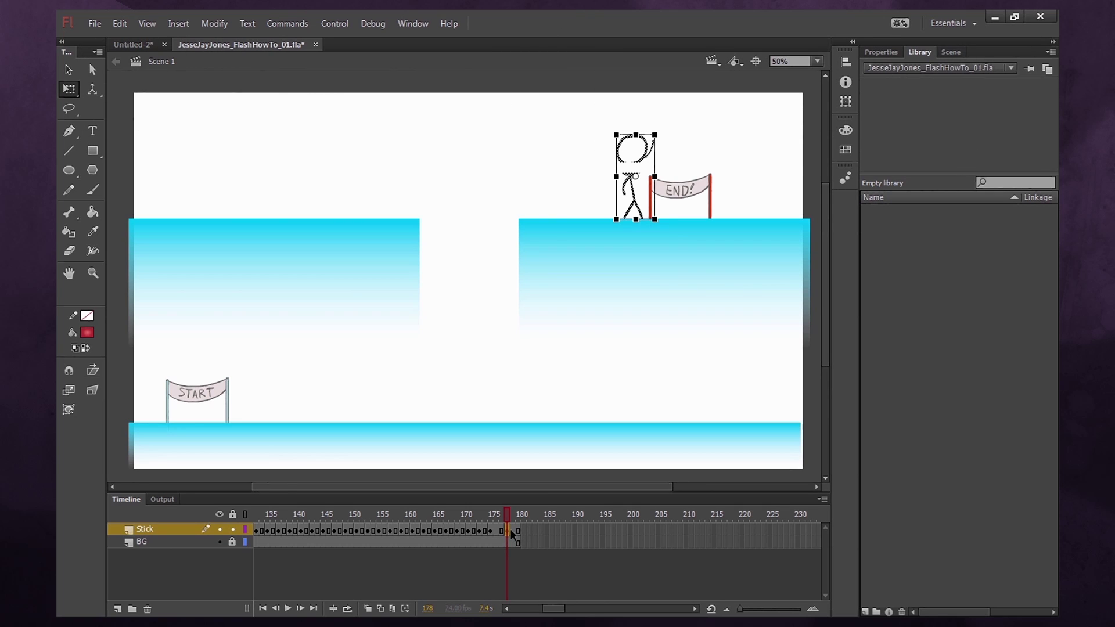
key(shift+F6)
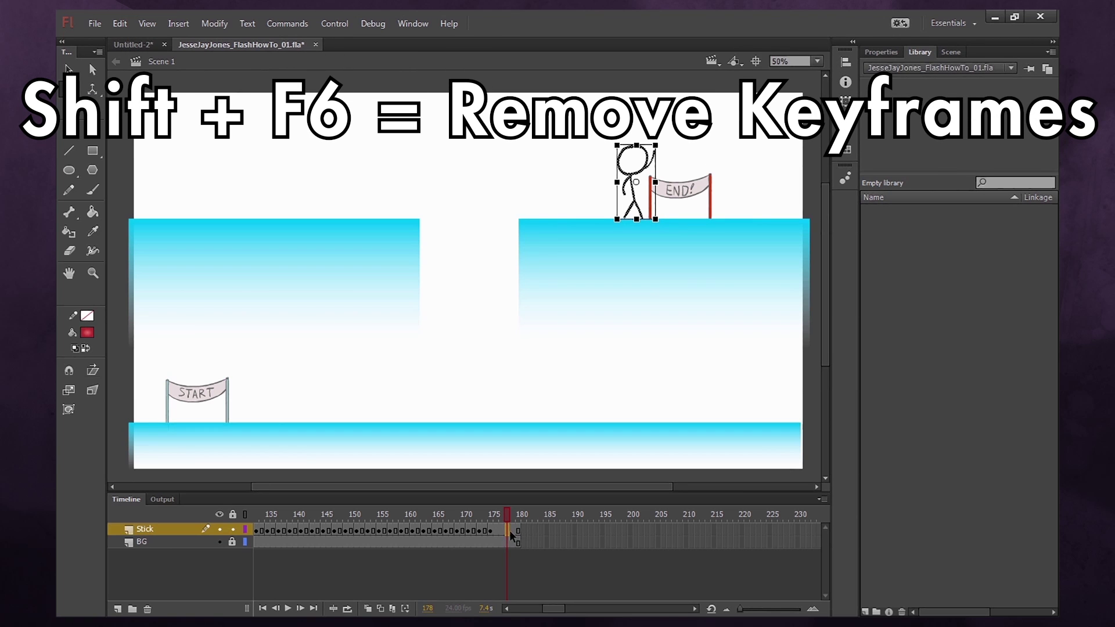
Step: Remove frames from frame 178 on the Stick layer so the animation ends there
right_click(511, 533)
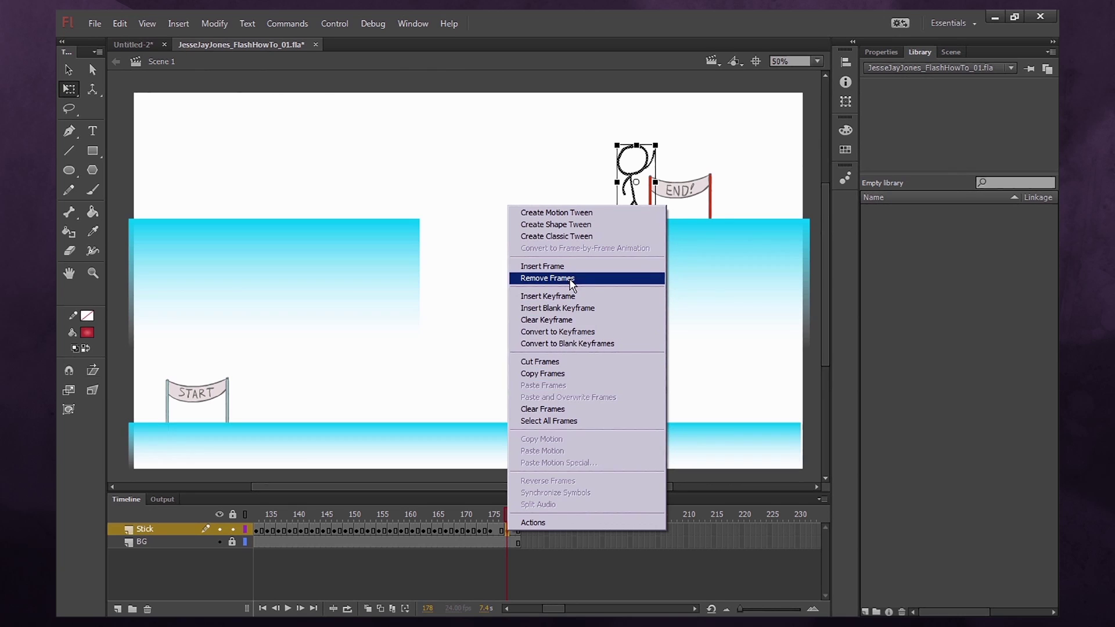
click(572, 279)
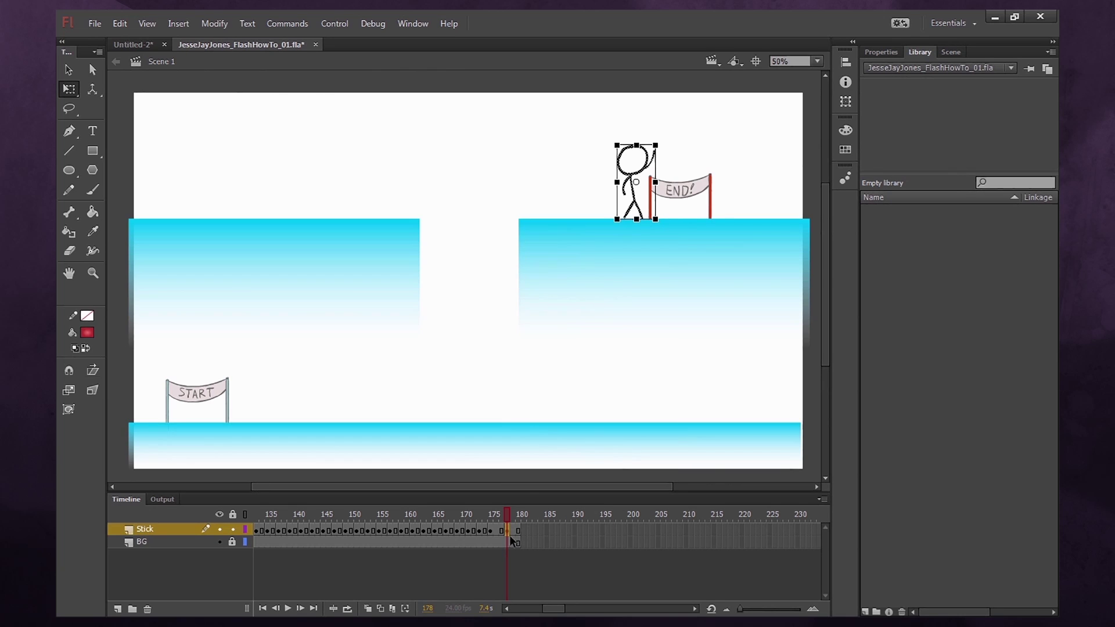
Step: Clear Stick keyframes 144–179, then duplicate frame 75's standing pose into frame 10
drag(508, 533, 323, 534)
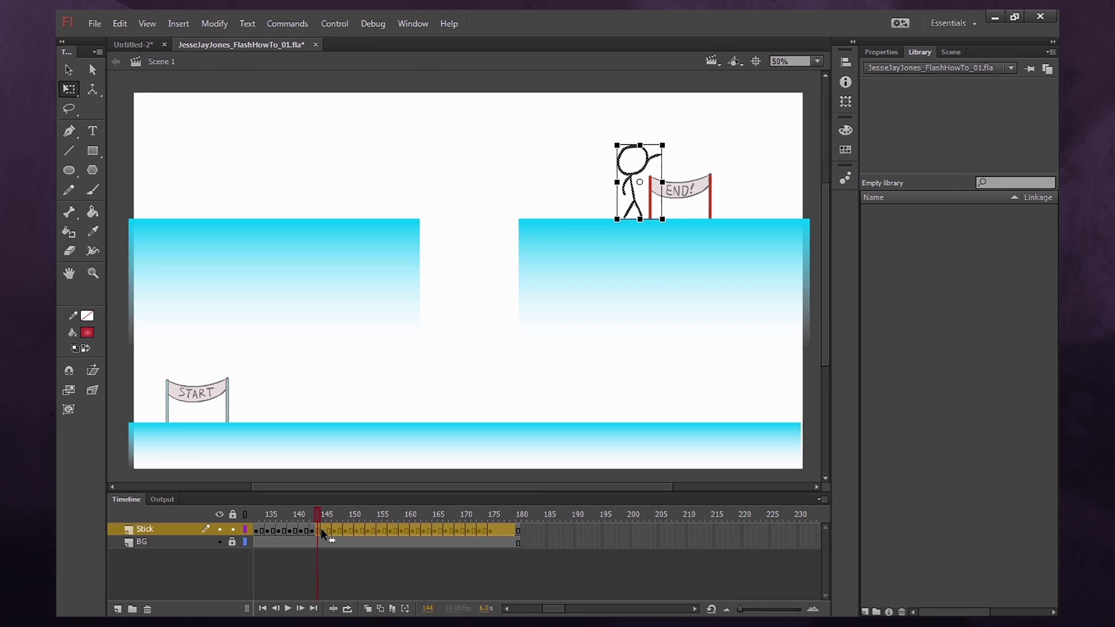
key(shift+F6)
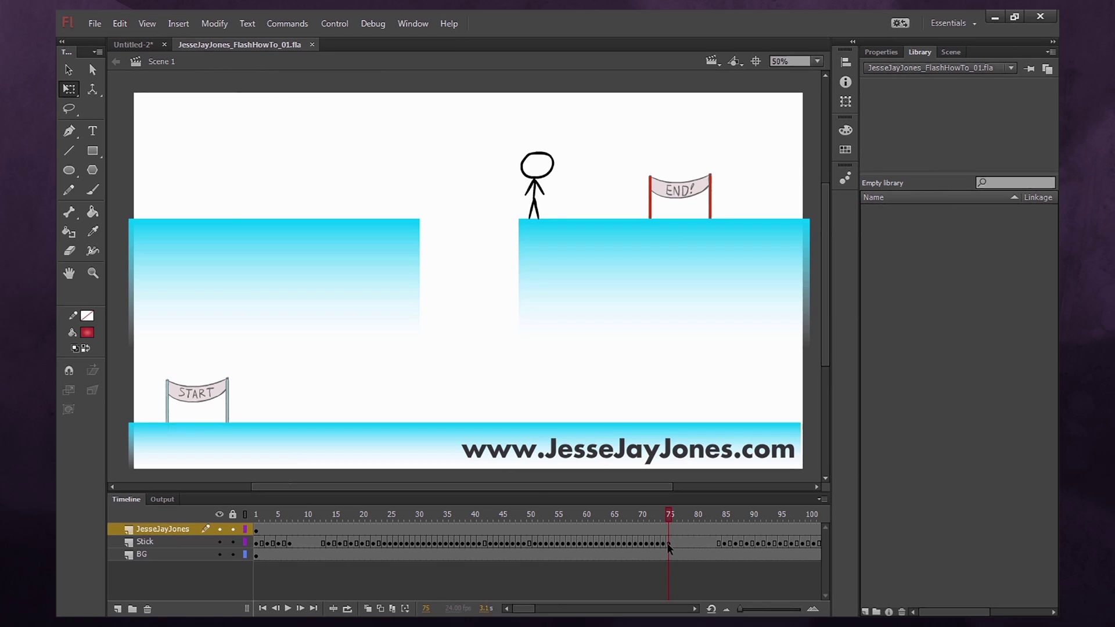
click(668, 544)
drag(671, 549, 307, 544)
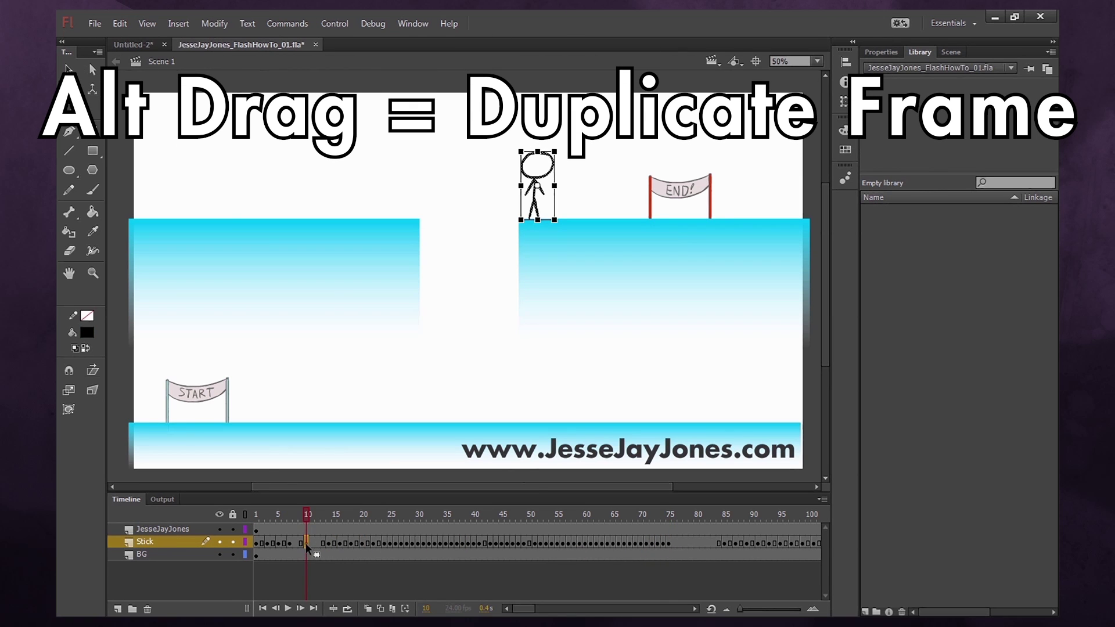
key(comma)
key(comma)
key(period)
key(period)
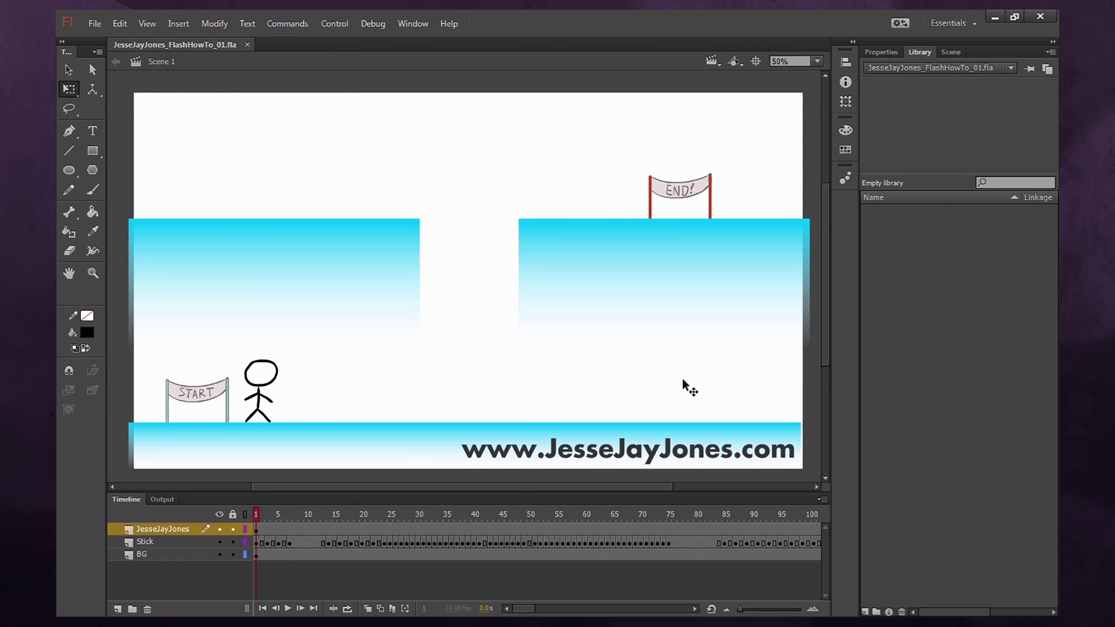
Step: Test the stick-figure movie as an exported SWF with Ctrl+Enter
key(ctrl+Return)
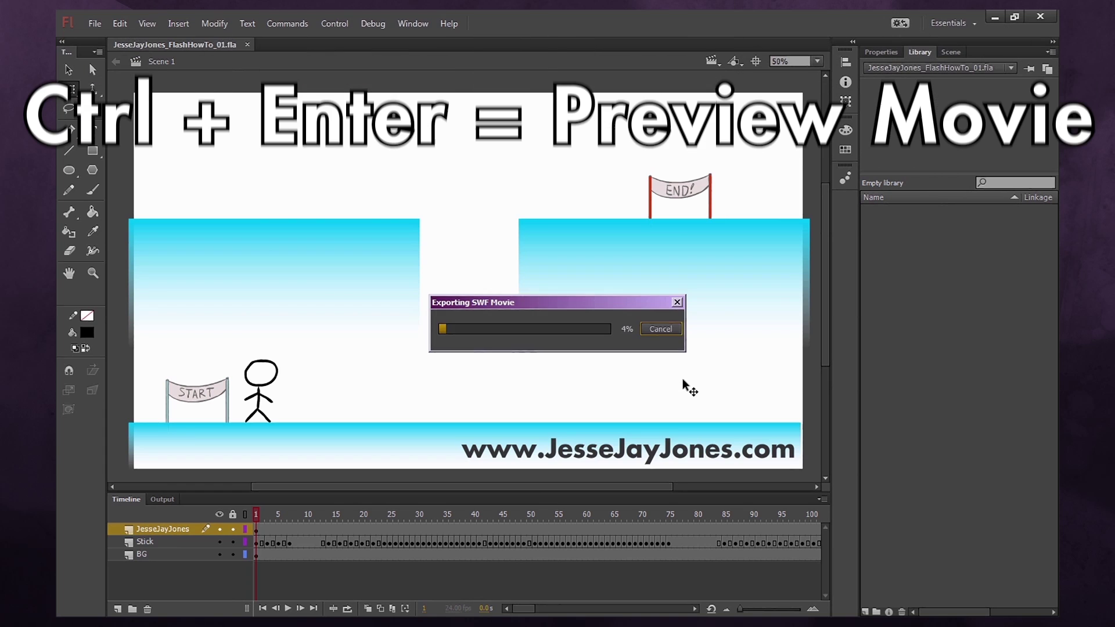